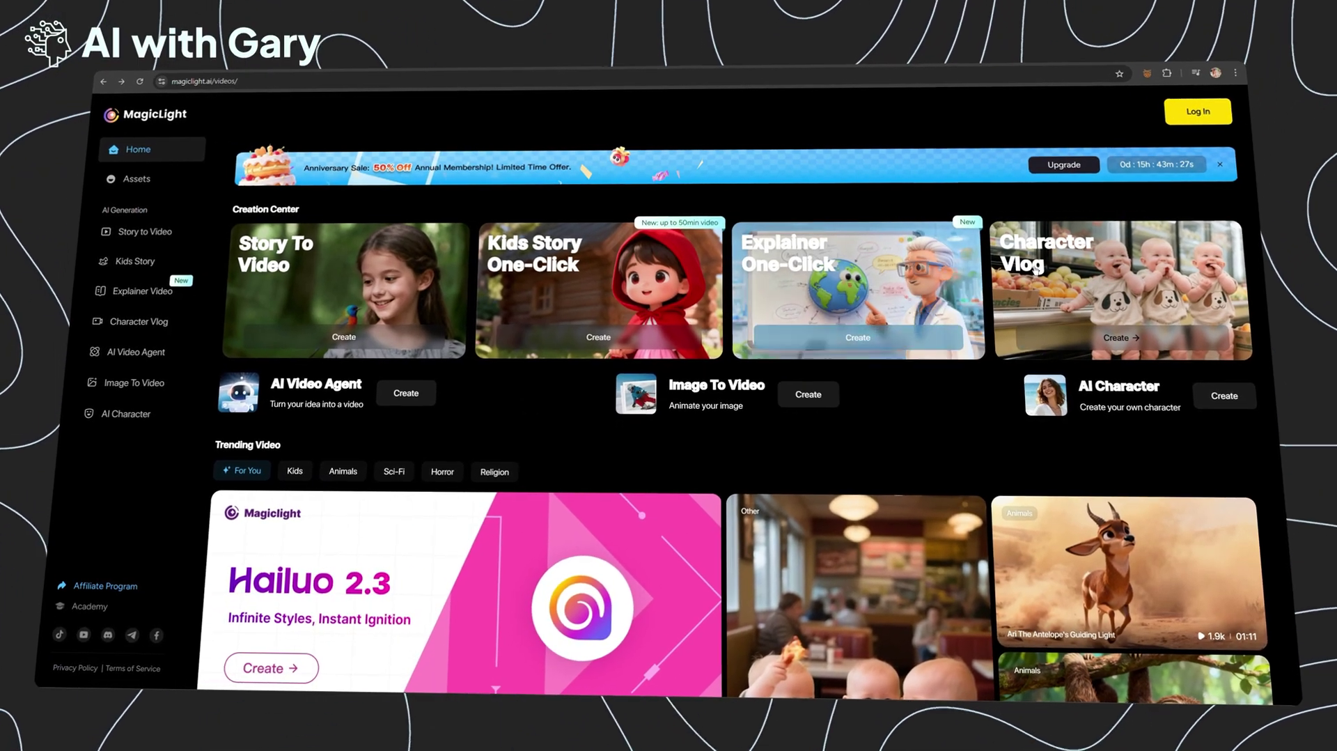
Step: Sign in to the MagicLight Pro Plan account
{"action": "left_click", "coordinate": [1182, 123]}
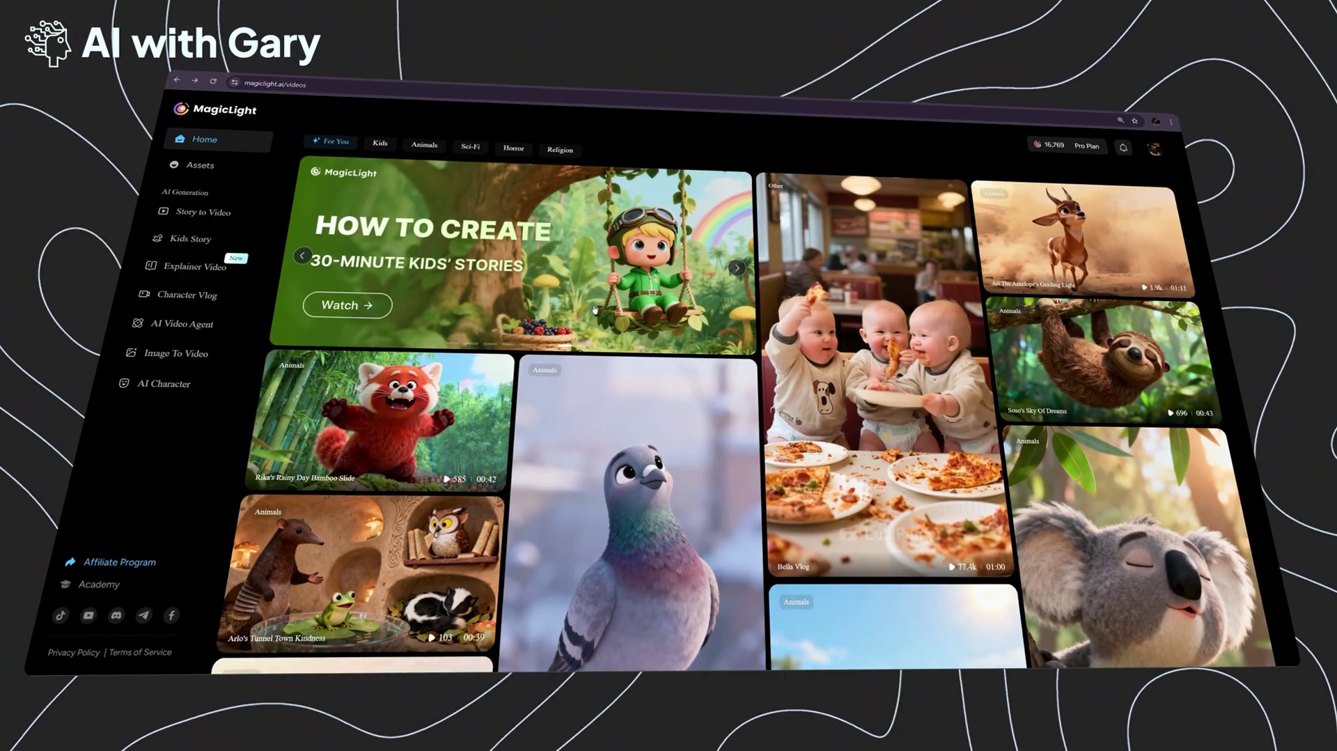
{"action": "scroll", "coordinate": [594, 310], "scroll_direction": "up", "scroll_amount": 5}
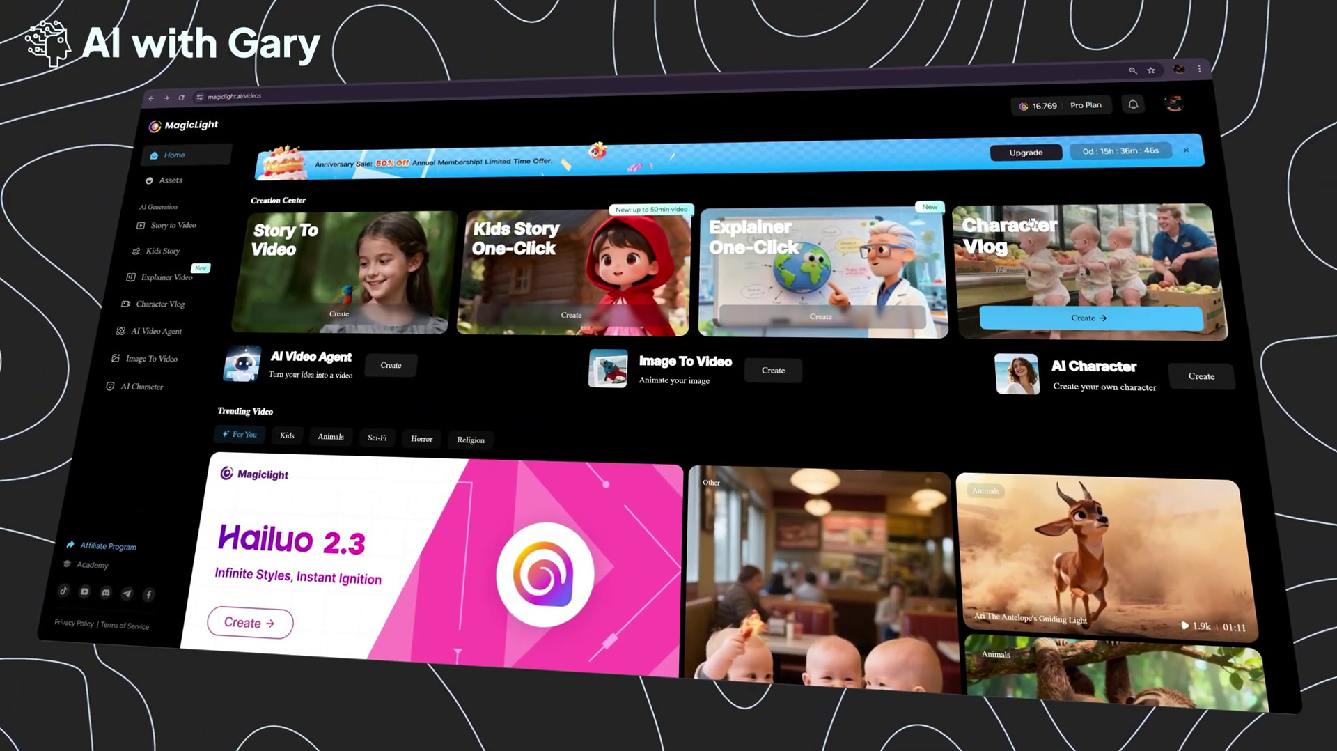
{"action": "scroll", "coordinate": [858, 424], "scroll_direction": "down", "scroll_amount": 5}
Step: Preview the Bella Vlog example video, then browse the Trending Video gallery and return to the top
{"action": "left_click", "coordinate": [859, 423]}
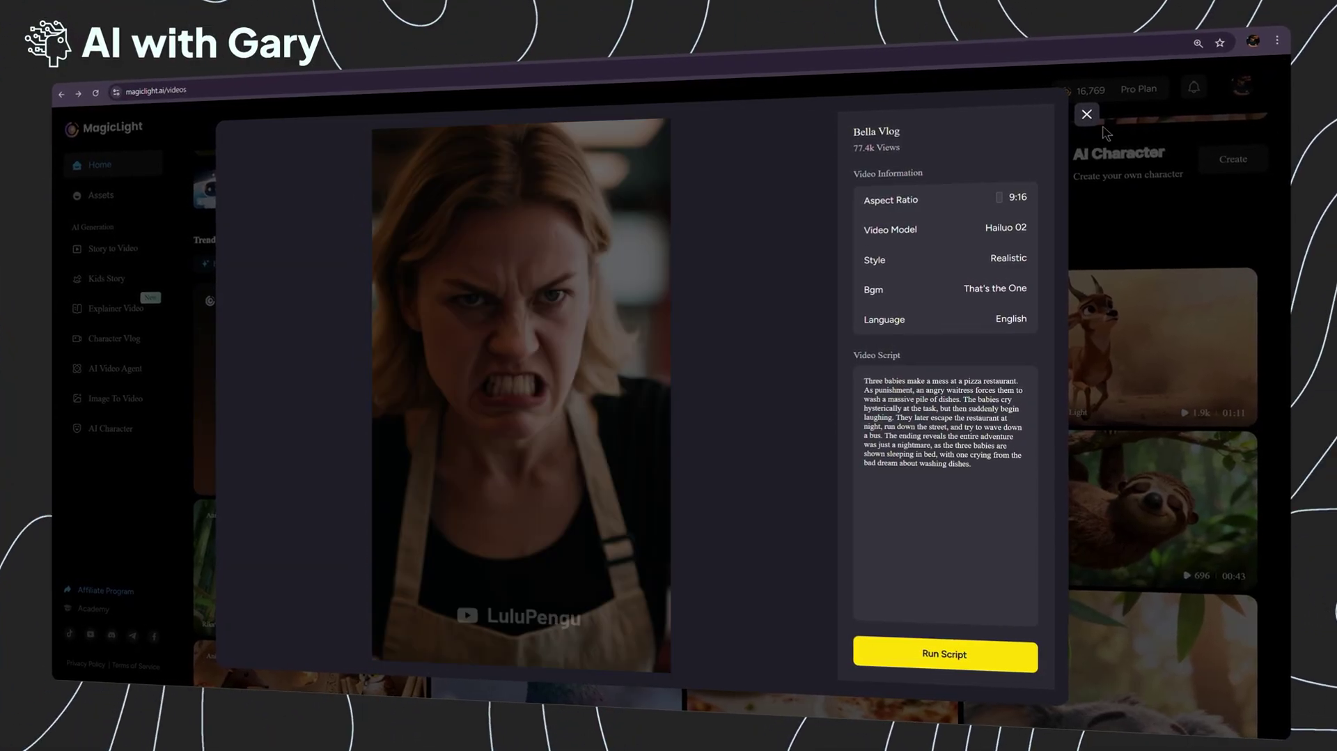
{"action": "left_click", "coordinate": [1128, 467]}
{"action": "scroll", "coordinate": [718, 302], "scroll_direction": "down", "scroll_amount": 3}
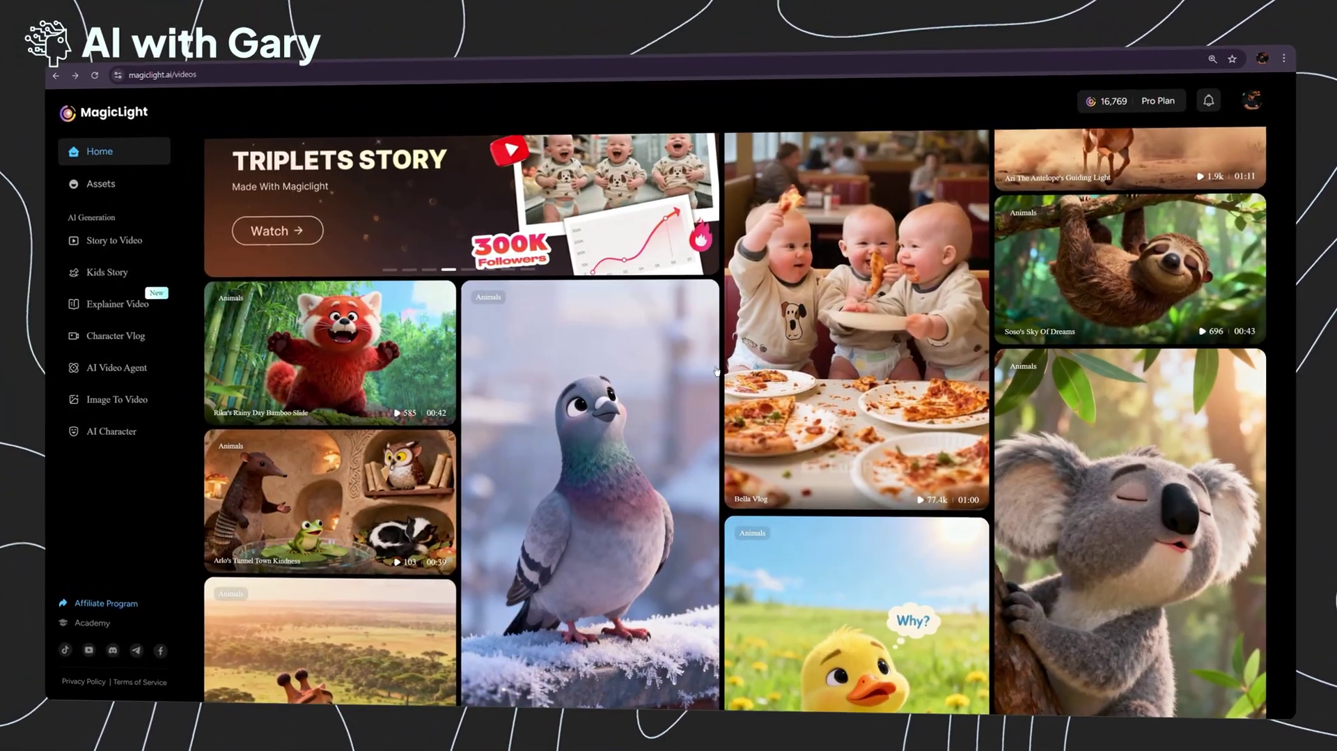
{"action": "scroll", "coordinate": [718, 302], "scroll_direction": "down", "scroll_amount": 5}
{"action": "scroll", "coordinate": [702, 534], "scroll_direction": "down", "scroll_amount": 3}
{"action": "scroll", "coordinate": [970, 556], "scroll_direction": "down", "scroll_amount": 3}
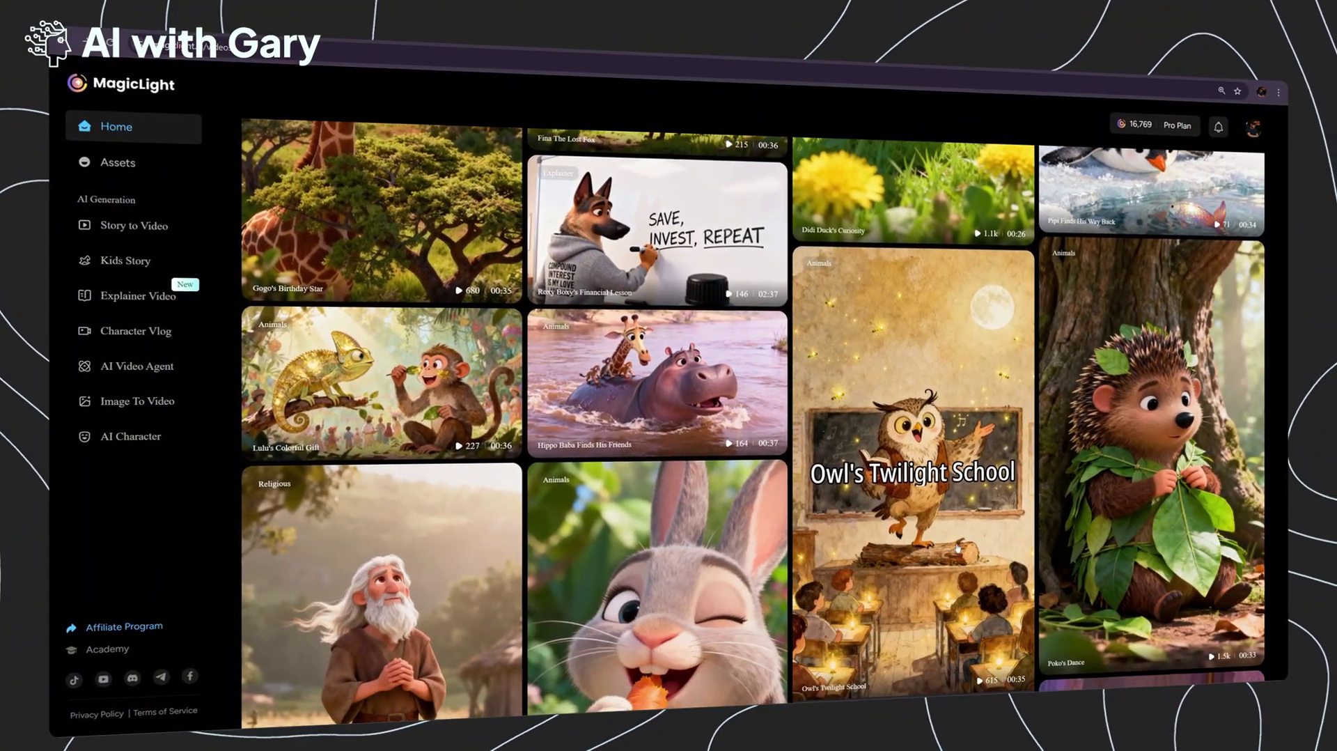
{"action": "scroll", "coordinate": [631, 480], "scroll_direction": "up", "scroll_amount": 8}
{"action": "scroll", "coordinate": [630, 479], "scroll_direction": "up", "scroll_amount": 10}
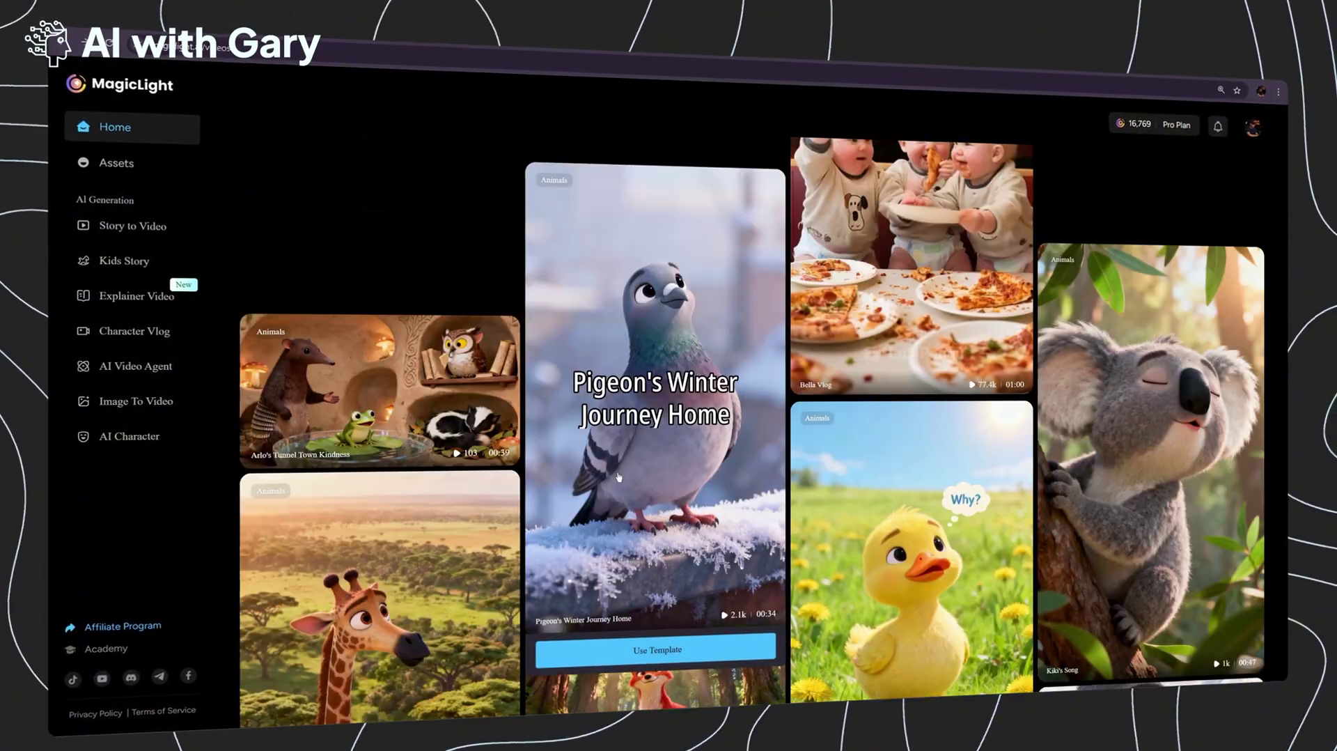
{"action": "scroll", "coordinate": [494, 306], "scroll_direction": "up", "scroll_amount": 4}
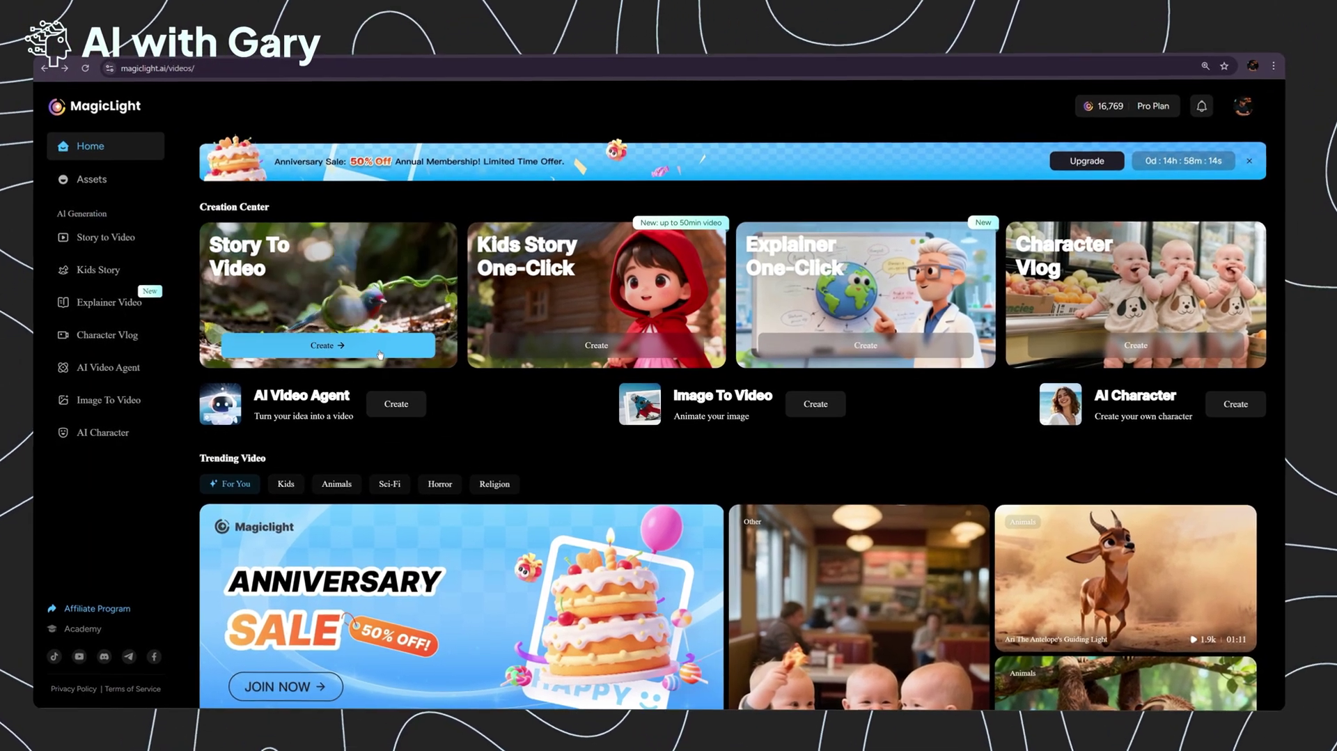
Step: Start a Story to Video project and paste the Three Little Pigs story into Smart Script
{"action": "left_click", "coordinate": [380, 354]}
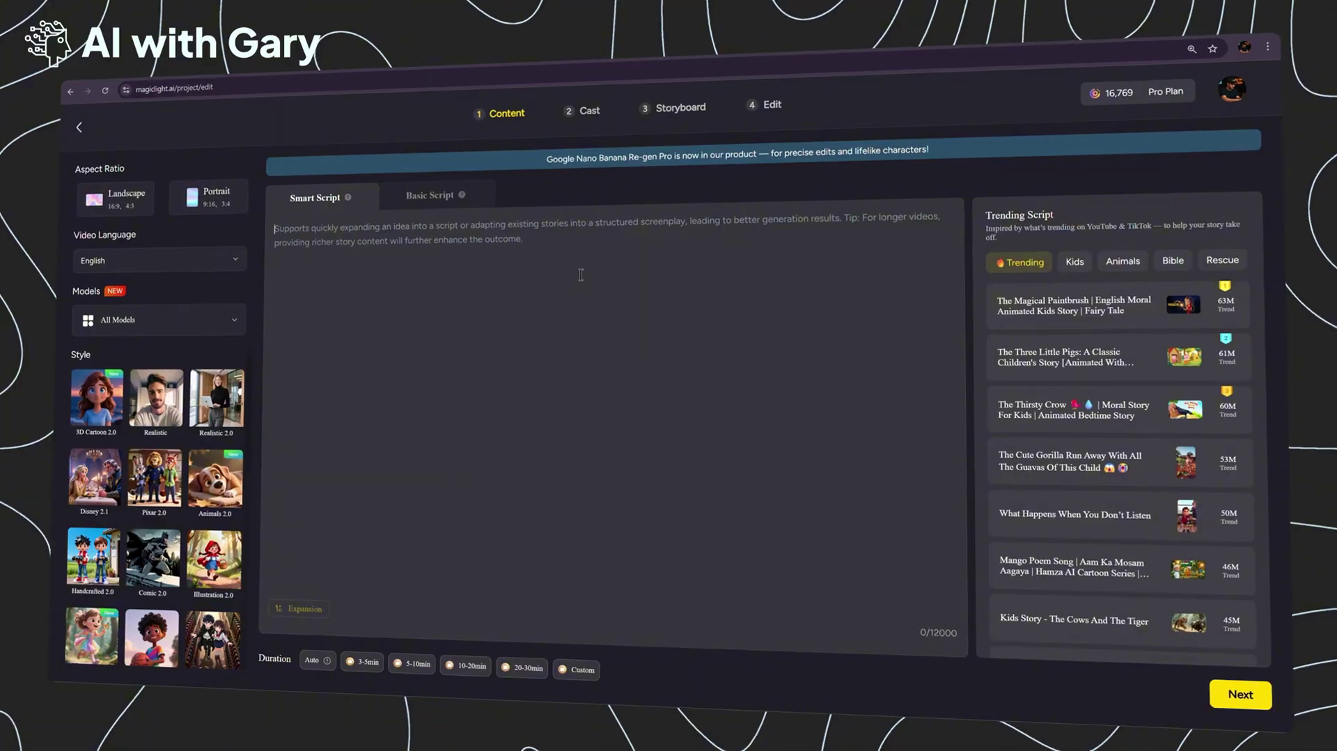
{"action": "key", "text": "ctrl+v"}
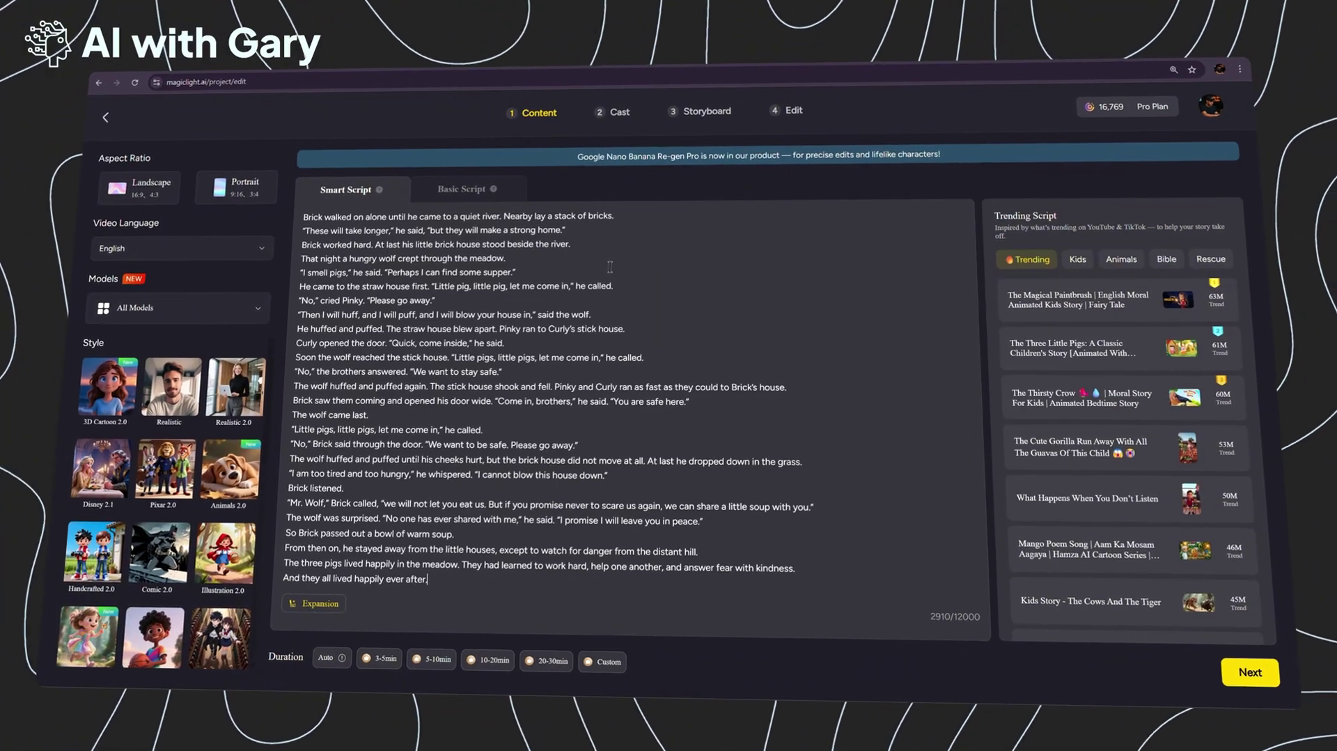
{"action": "scroll", "coordinate": [617, 344], "scroll_direction": "up", "scroll_amount": 5}
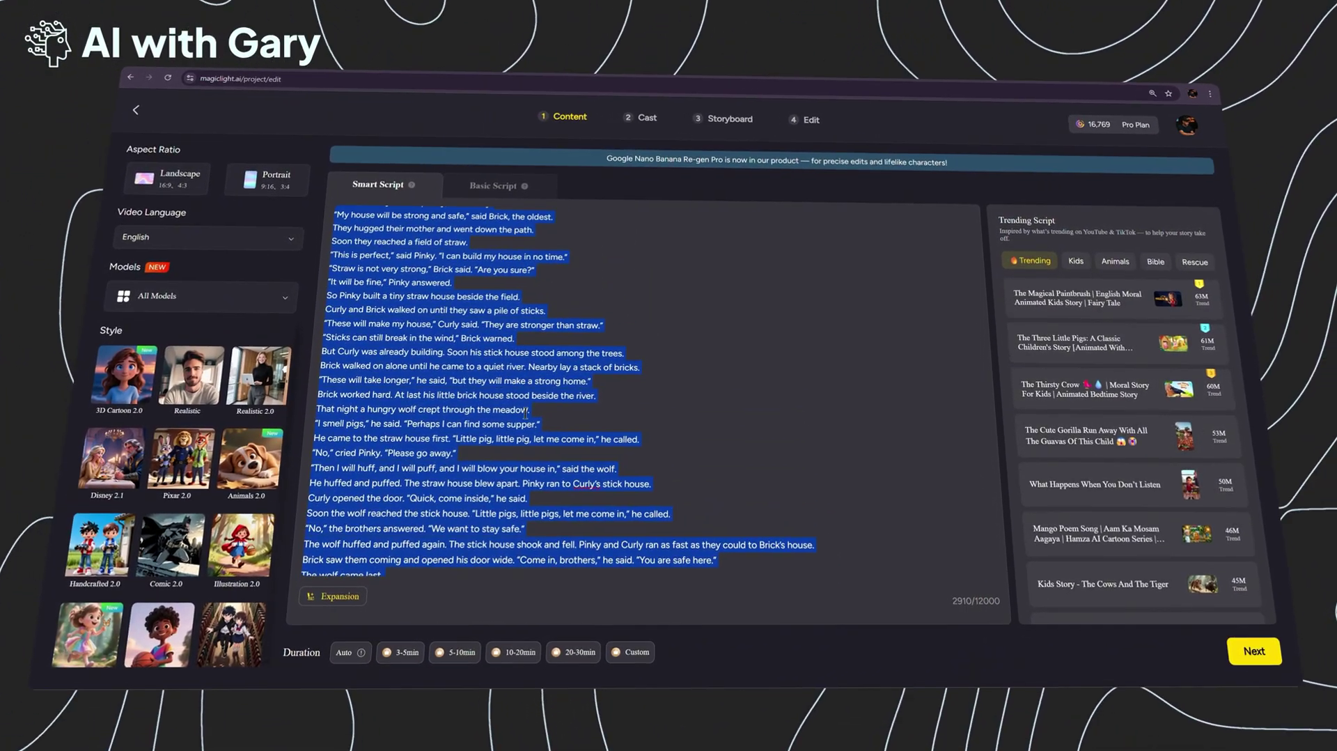
{"action": "left_click", "coordinate": [536, 277]}
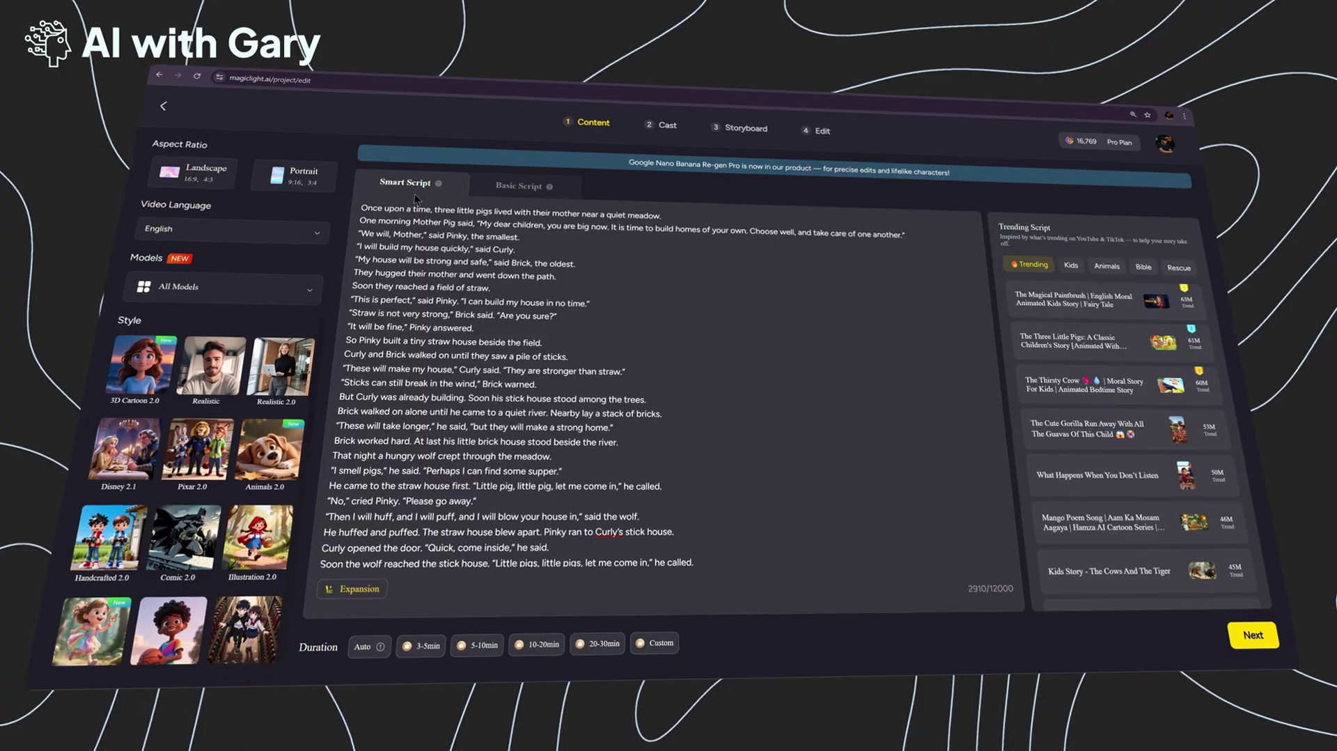
{"action": "left_click", "coordinate": [541, 195]}
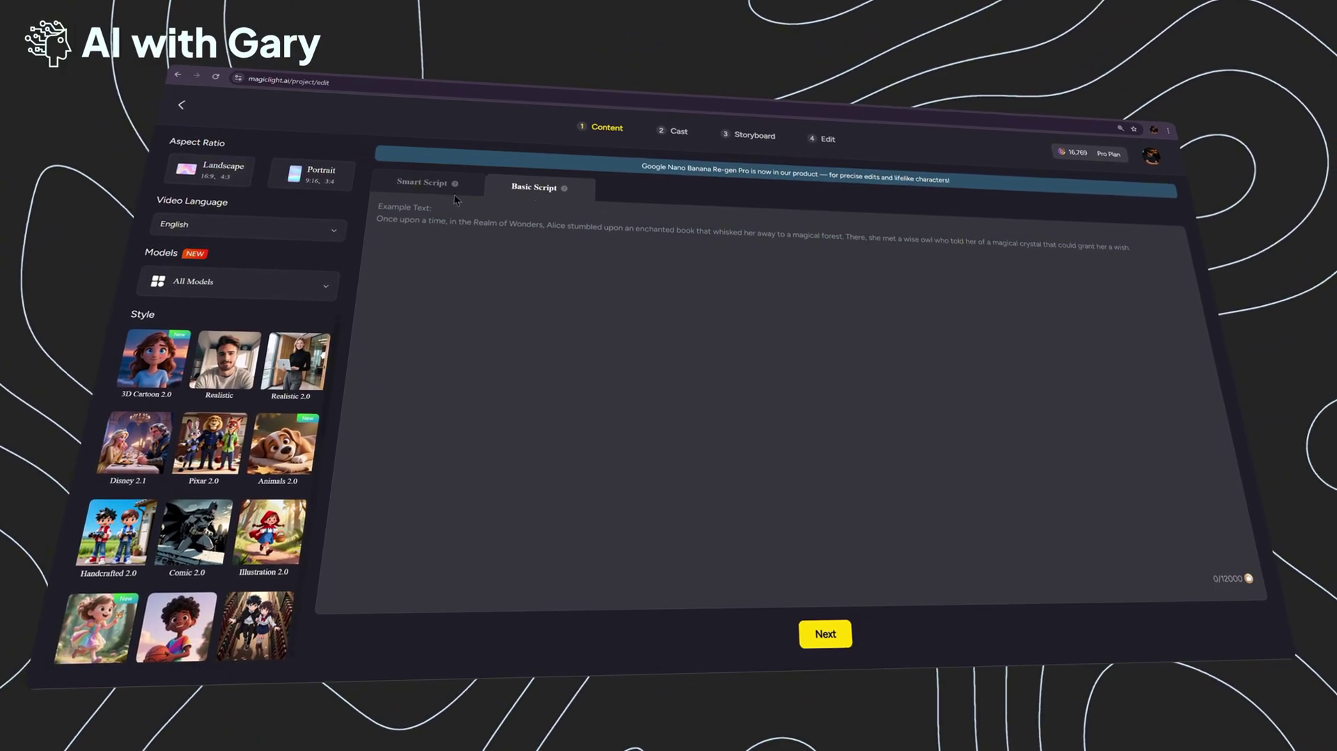
{"action": "left_click", "coordinate": [455, 184]}
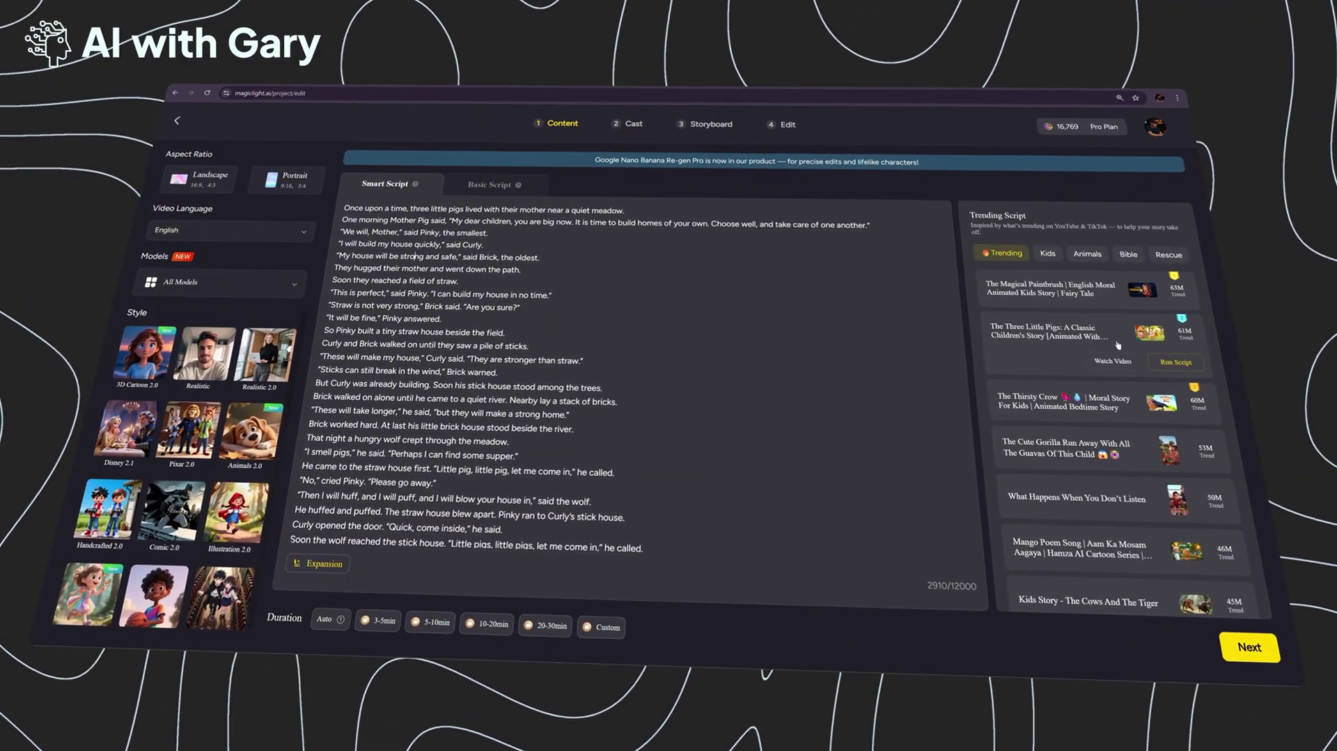
Step: Preview the Thirsty Crow trending video, then replace the loaded trending script with the pasted story
{"action": "left_click", "coordinate": [1113, 407]}
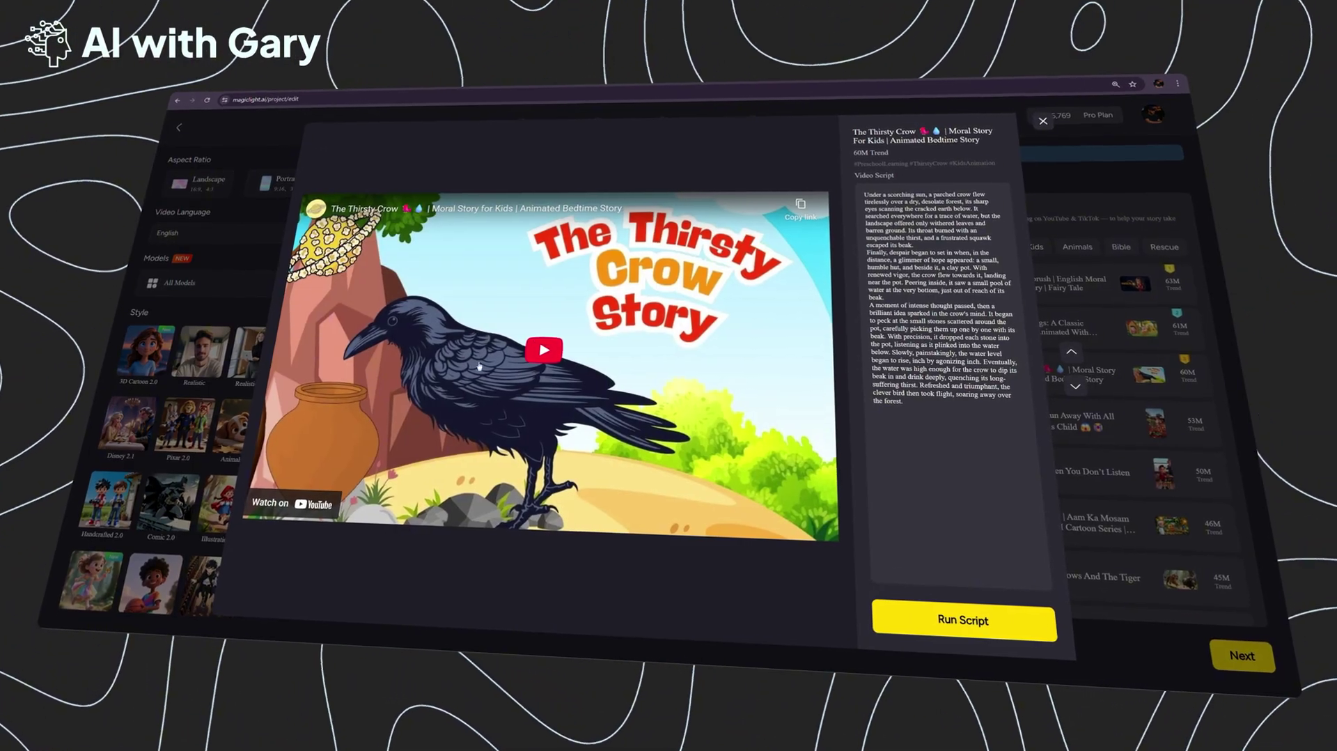
{"action": "key", "text": "Escape"}
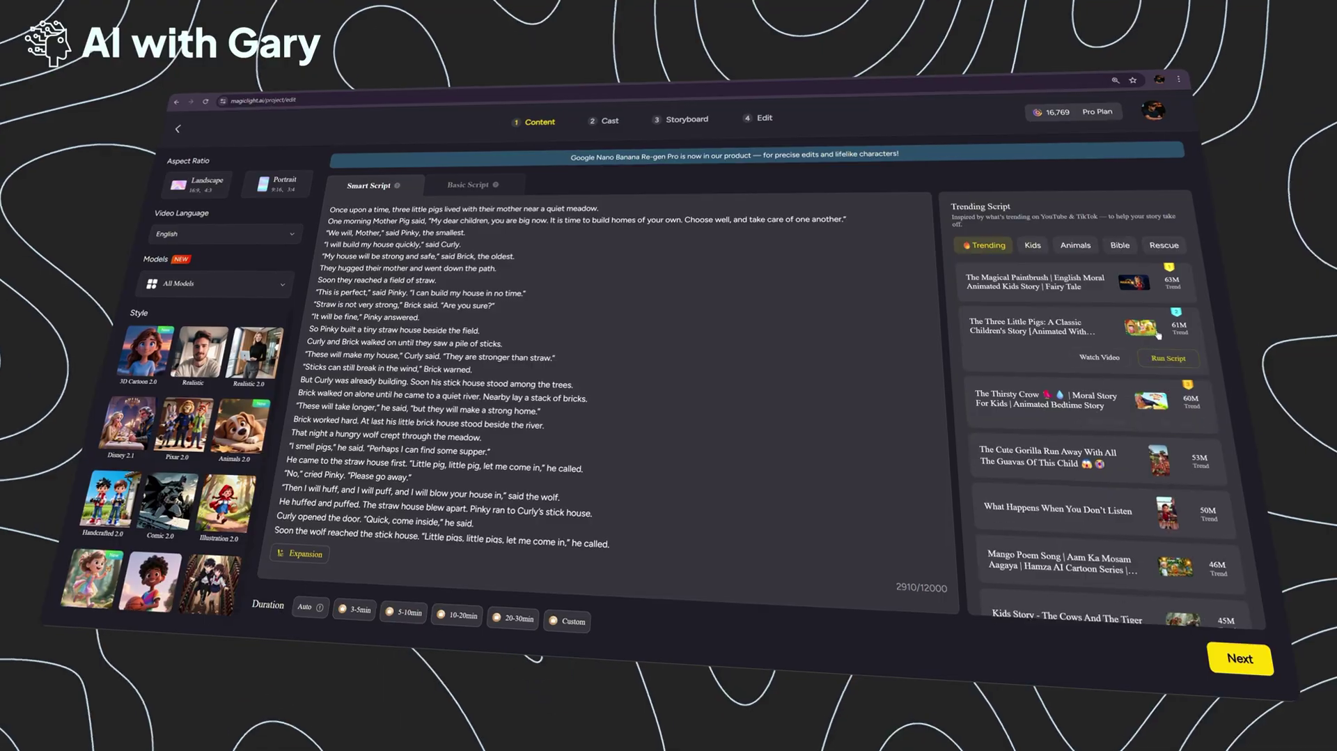
{"action": "left_click", "coordinate": [1169, 359]}
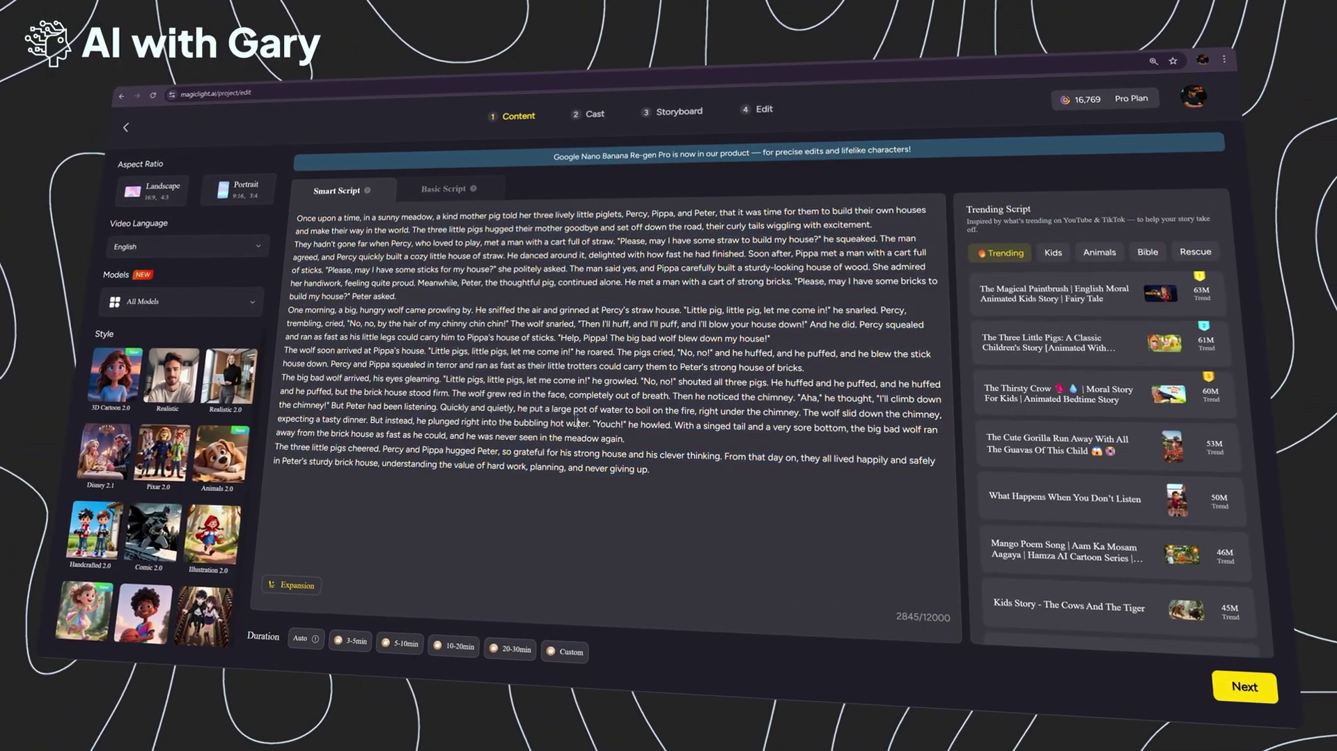
{"action": "key", "text": "ctrl+a"}
{"action": "key", "text": "ctrl+v"}
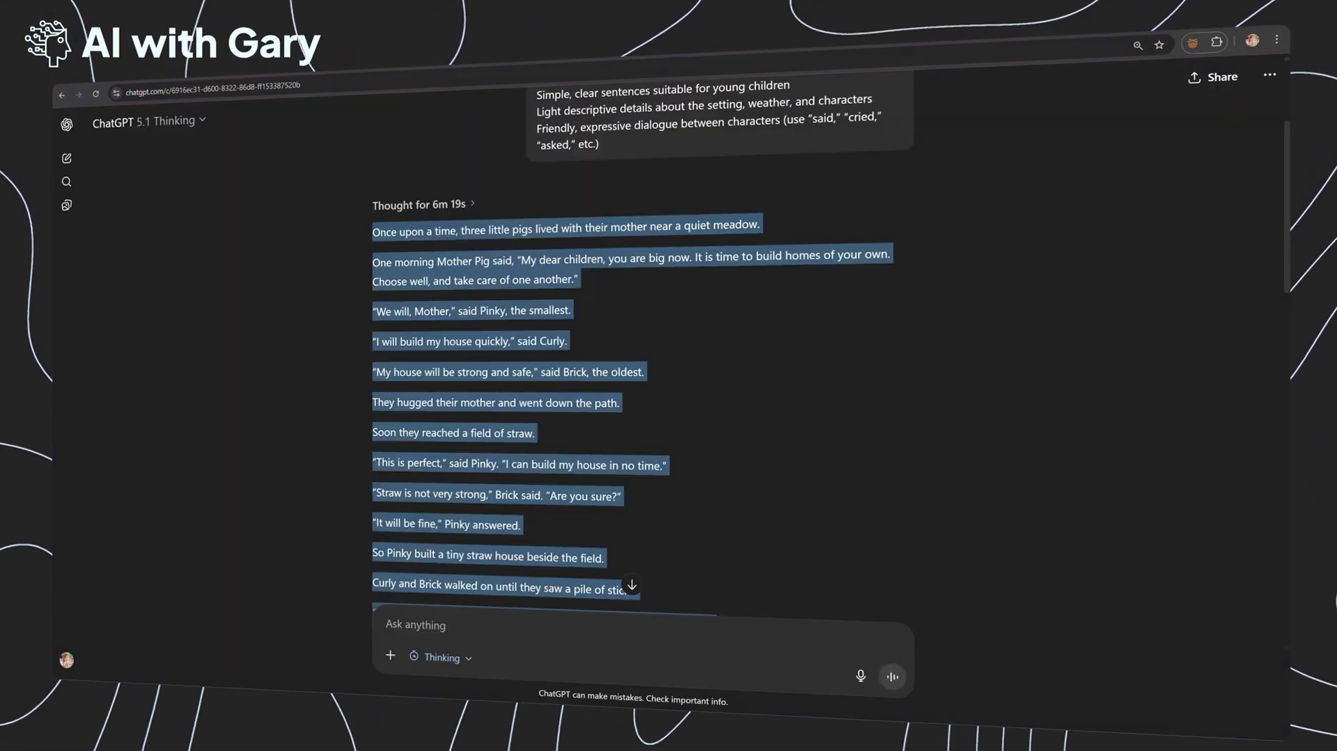
{"action": "left_click", "coordinate": [745, 327]}
{"action": "scroll", "coordinate": [745, 327], "scroll_direction": "up", "scroll_amount": 5}
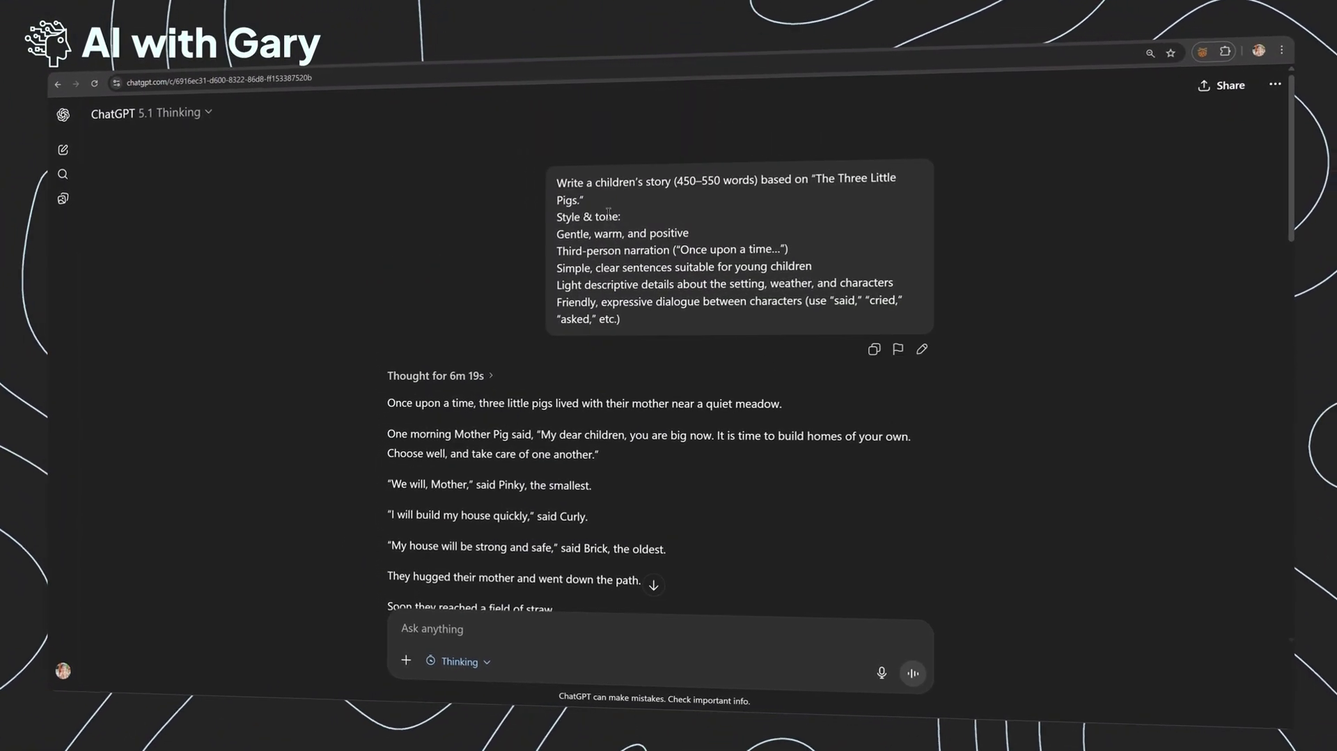
{"action": "left_click_drag", "start_coordinate": [563, 178], "coordinate": [628, 319]}
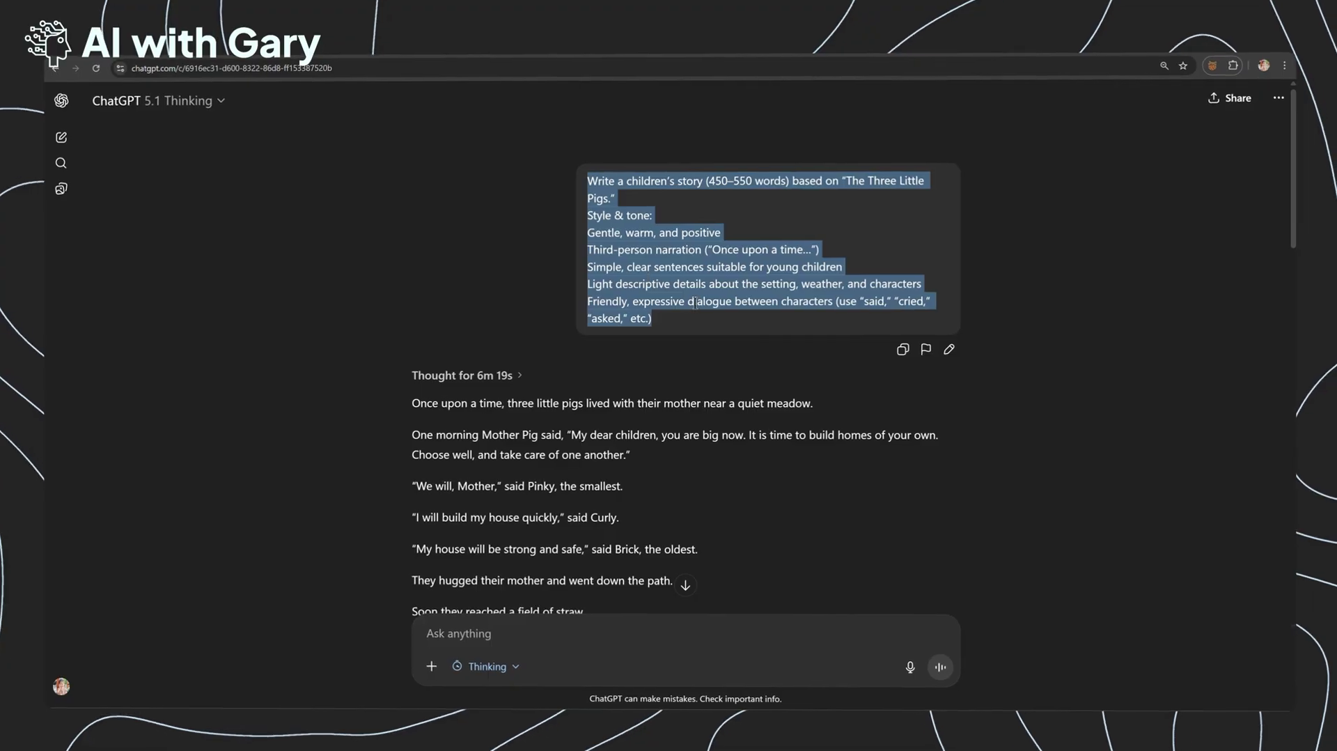
{"action": "left_click", "coordinate": [814, 185]}
{"action": "left_click_drag", "start_coordinate": [845, 183], "coordinate": [624, 199]}
{"action": "left_click", "coordinate": [673, 204]}
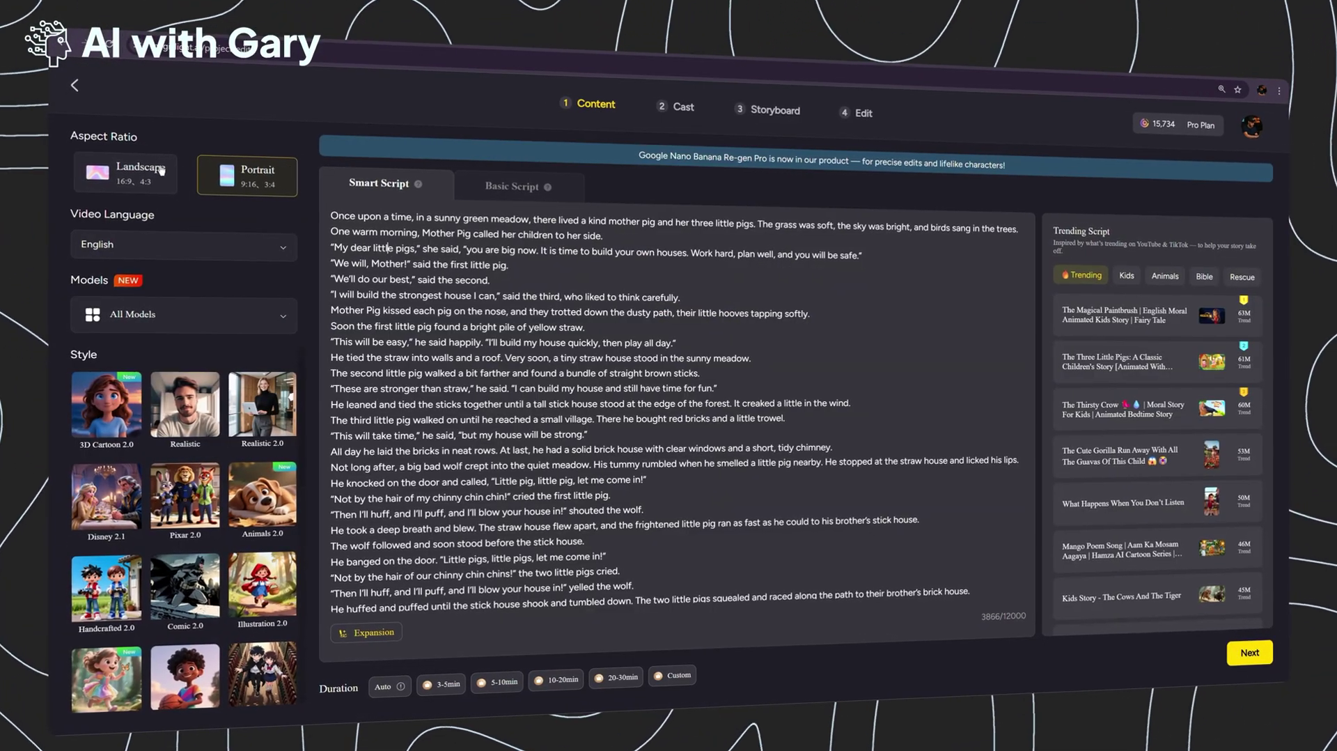
Step: Set the aspect ratio to Landscape and keep English as the video language
{"action": "triple_click", "coordinate": [101, 143]}
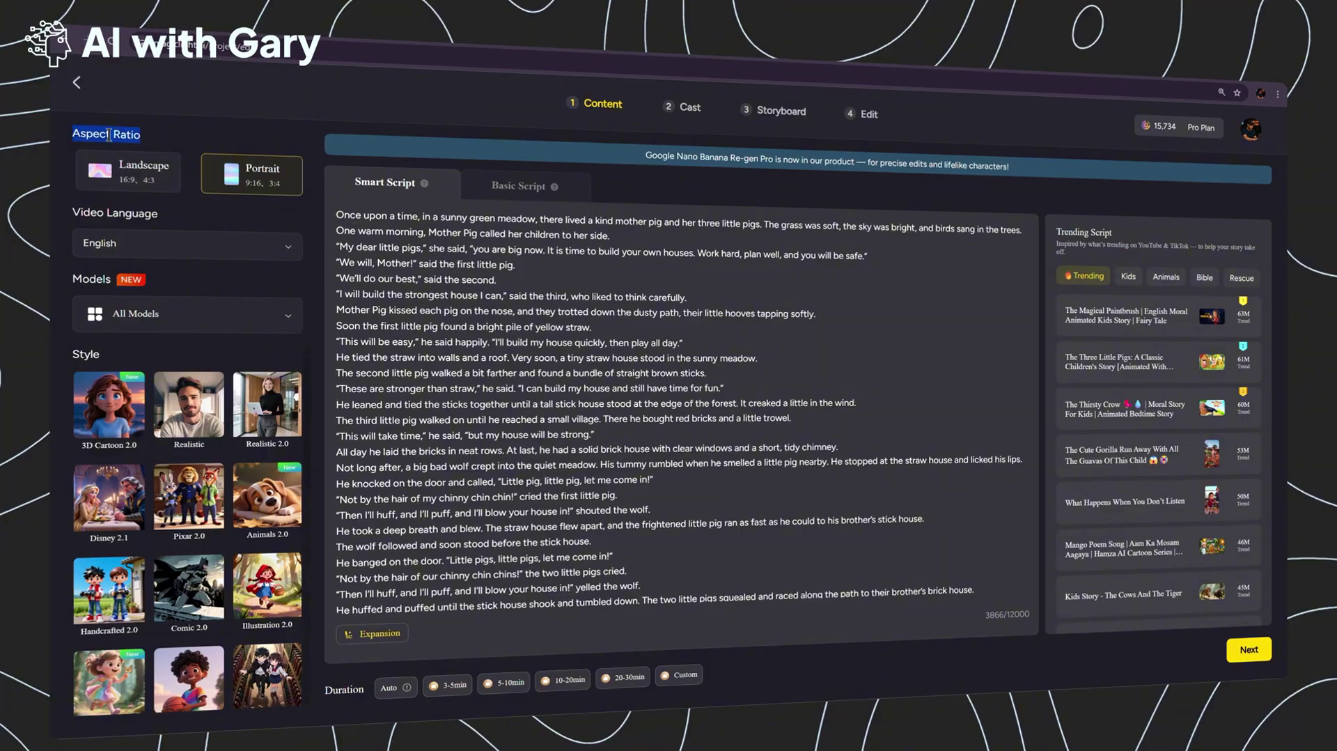
{"action": "left_click", "coordinate": [131, 176]}
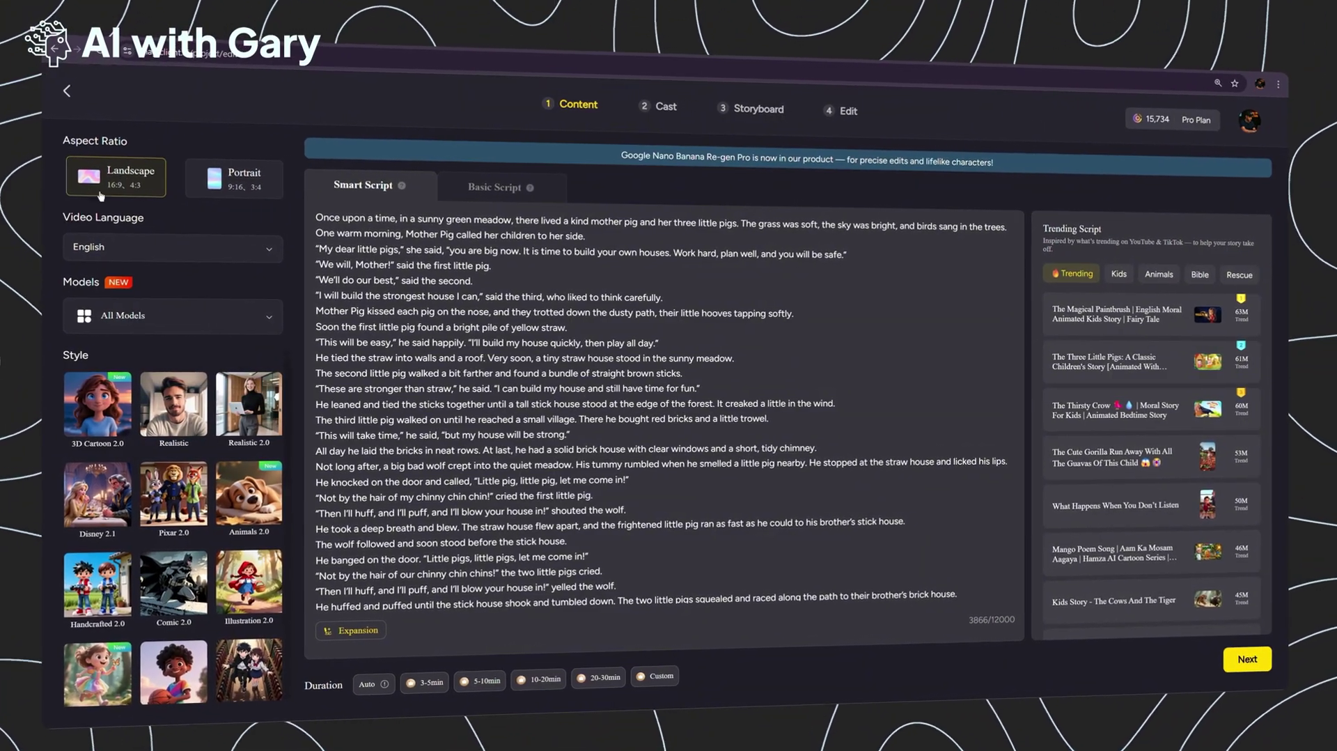
{"action": "left_click", "coordinate": [160, 250]}
{"action": "left_click", "coordinate": [84, 279]}
Step: Try the 3D Cute style, then settle on 3D Cartoon 2.0
{"action": "left_click", "coordinate": [108, 322]}
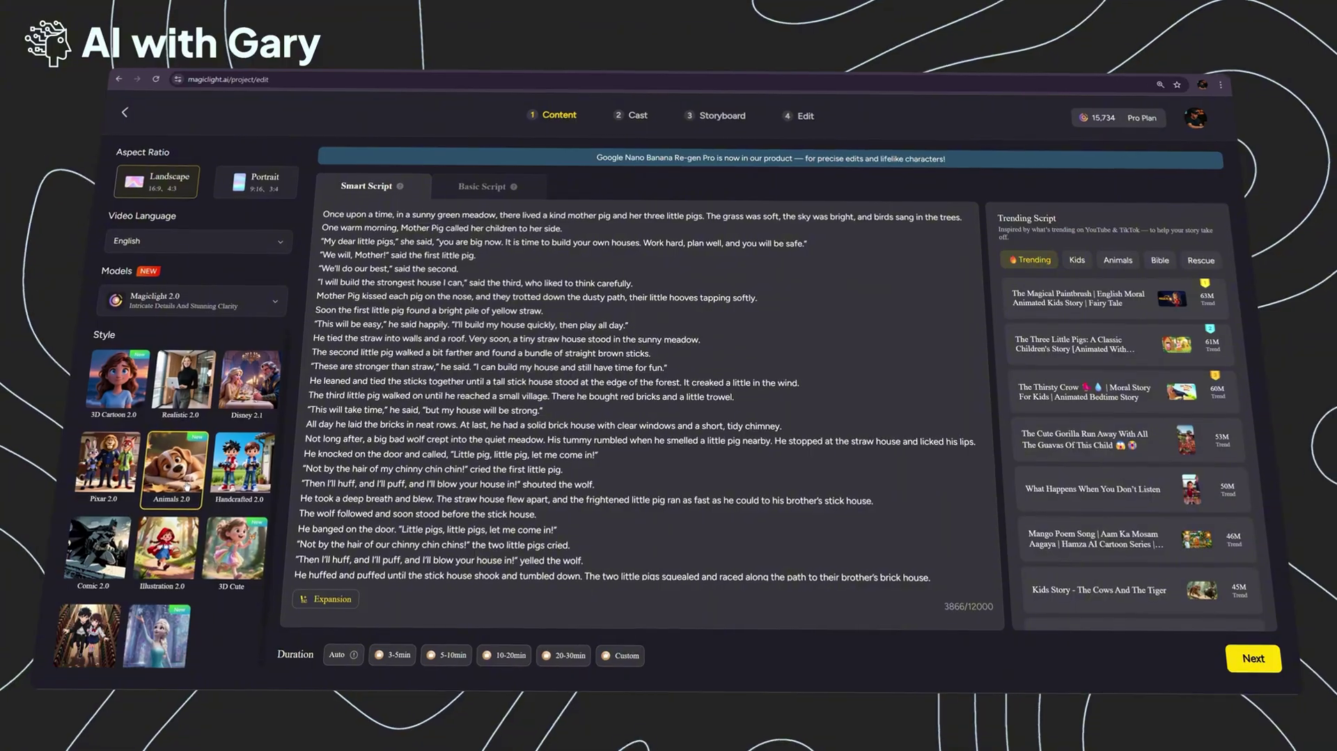
{"action": "mouse_move", "coordinate": [186, 487]}
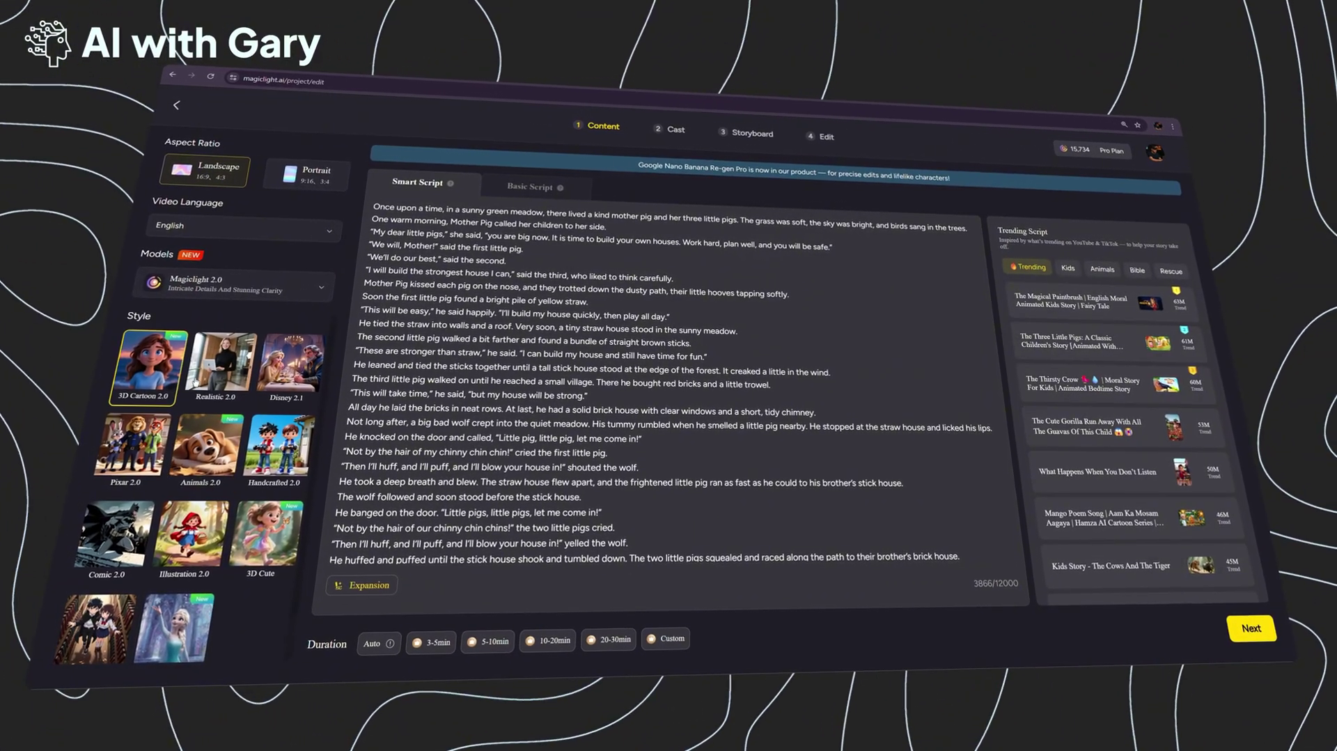
{"action": "left_click", "coordinate": [265, 537]}
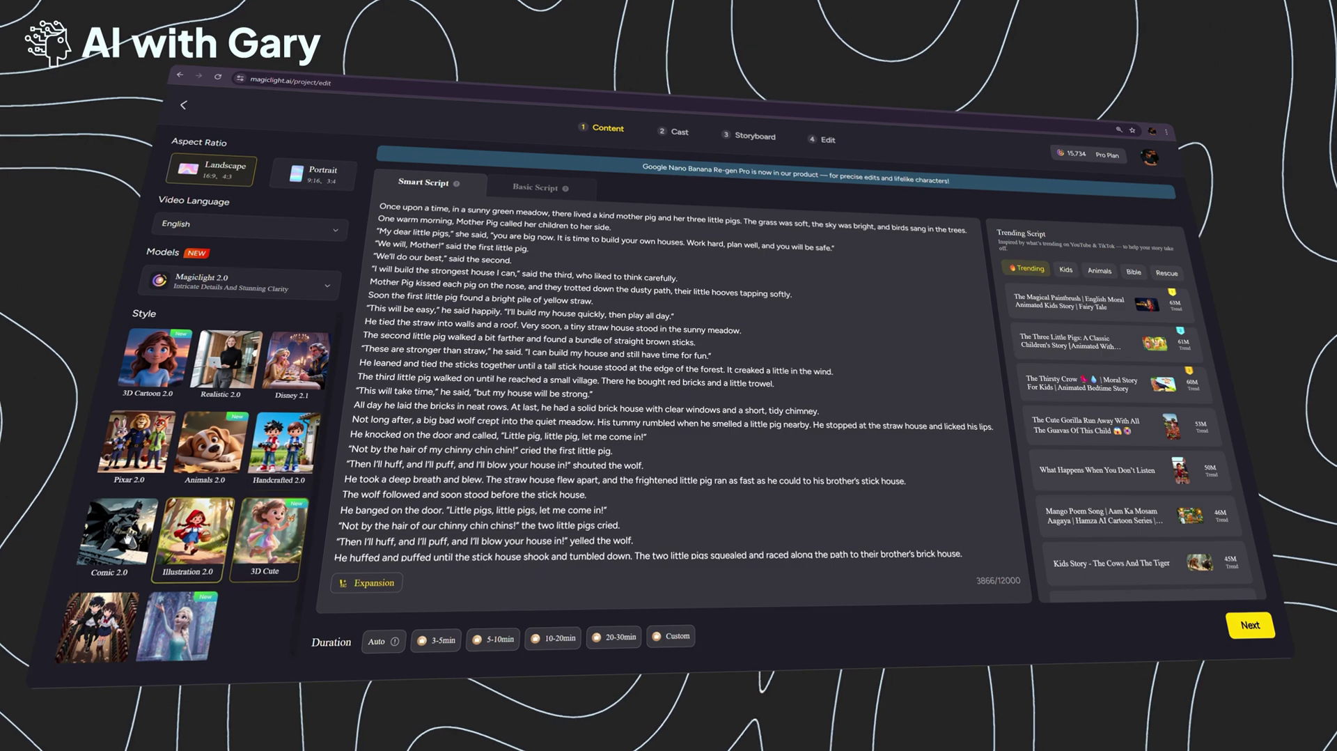
{"action": "left_click", "coordinate": [159, 362]}
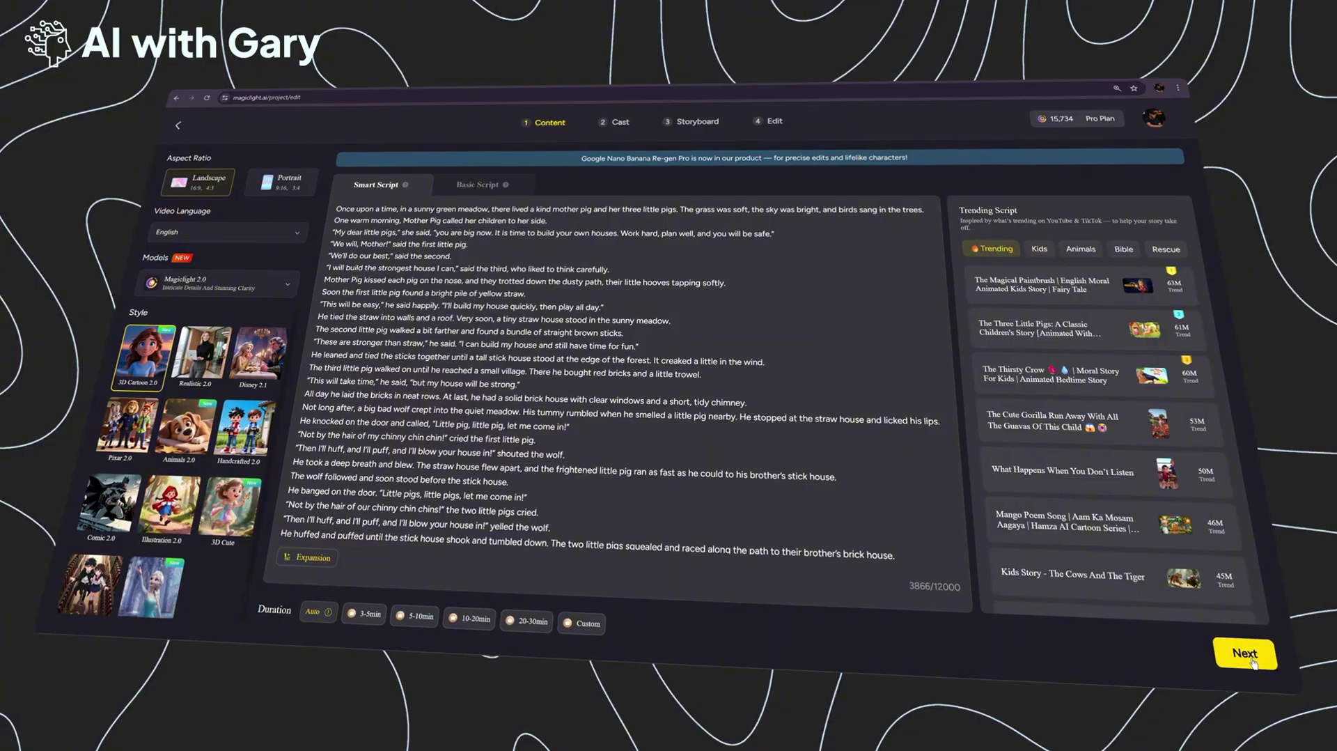
Step: Advance past the script and review the scene breakdown, including Scene1's third shot
{"action": "left_click", "coordinate": [1252, 662]}
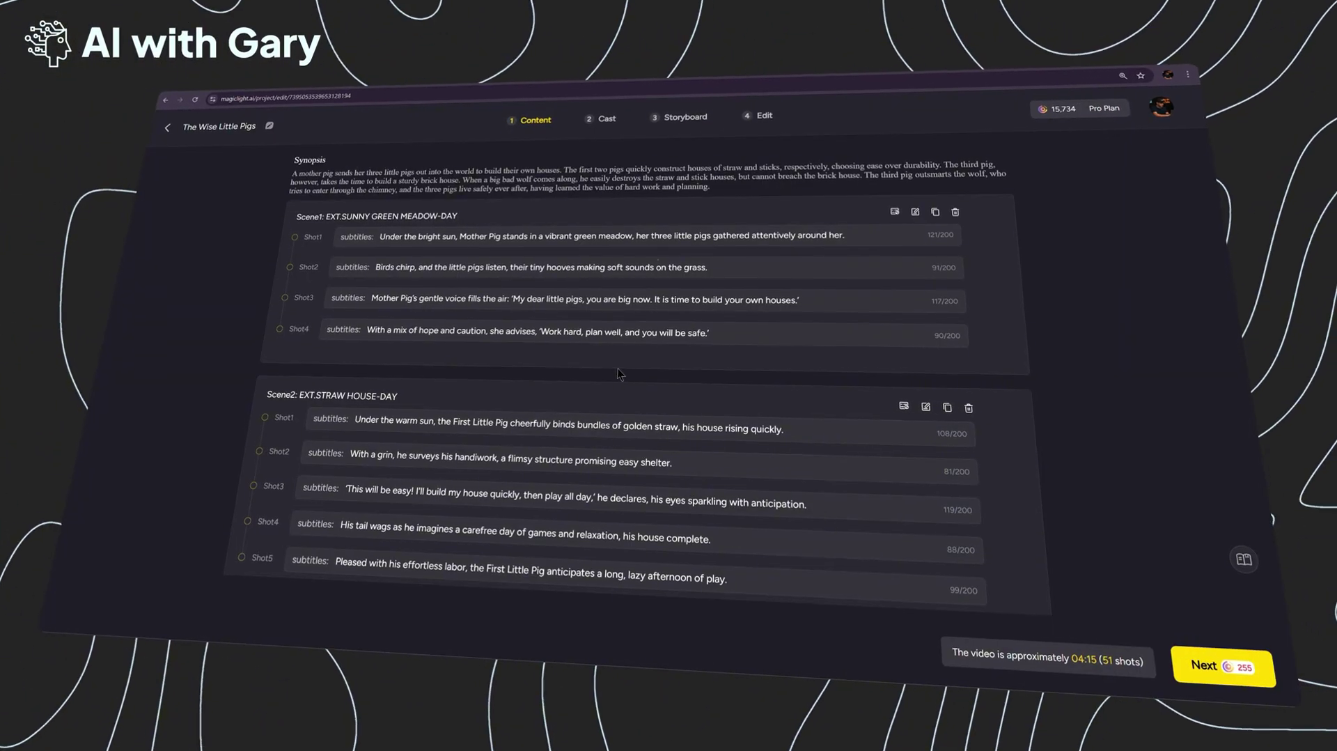
{"action": "mouse_move", "coordinate": [766, 278]}
{"action": "left_click", "coordinate": [786, 319]}
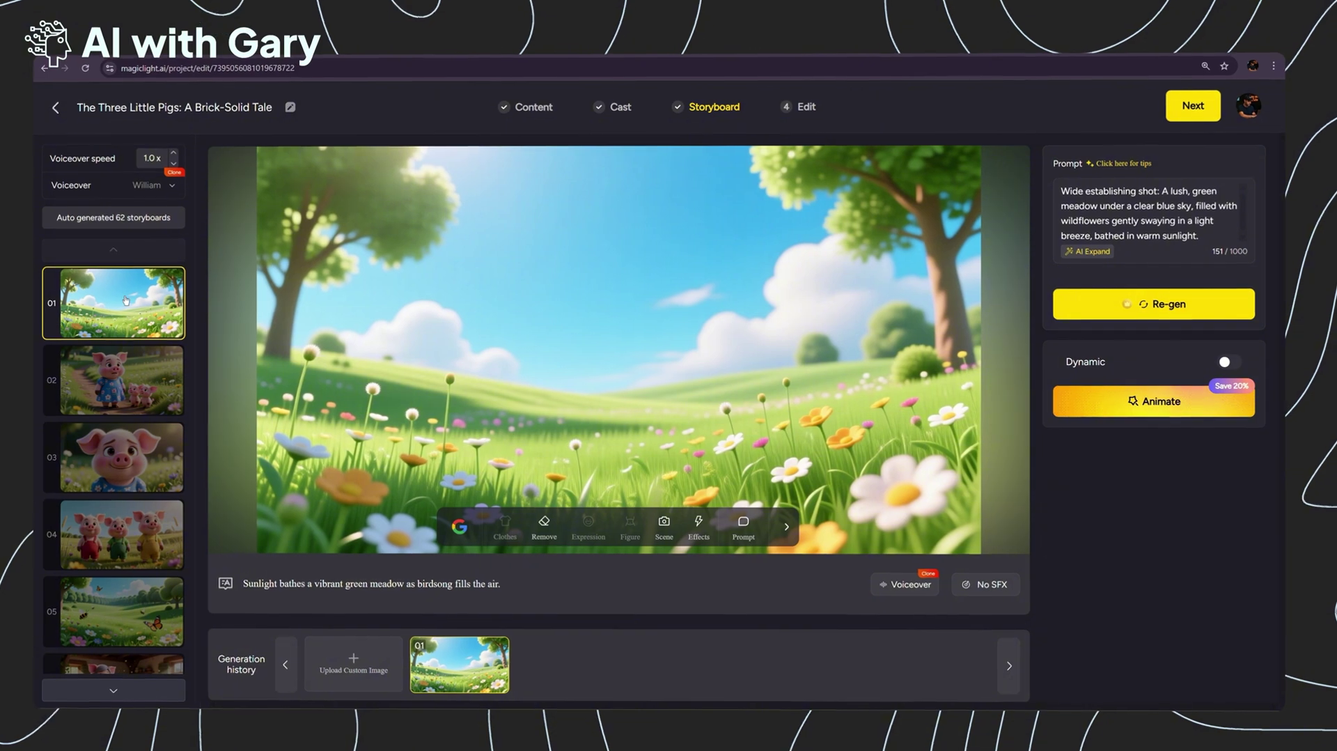
Step: Browse the storyboard thumbnails, viewing storyboards 10 (Mother Pig), 13 and 16
{"action": "scroll", "coordinate": [127, 401], "scroll_direction": "down", "scroll_amount": 1}
{"action": "scroll", "coordinate": [117, 392], "scroll_direction": "down", "scroll_amount": 2}
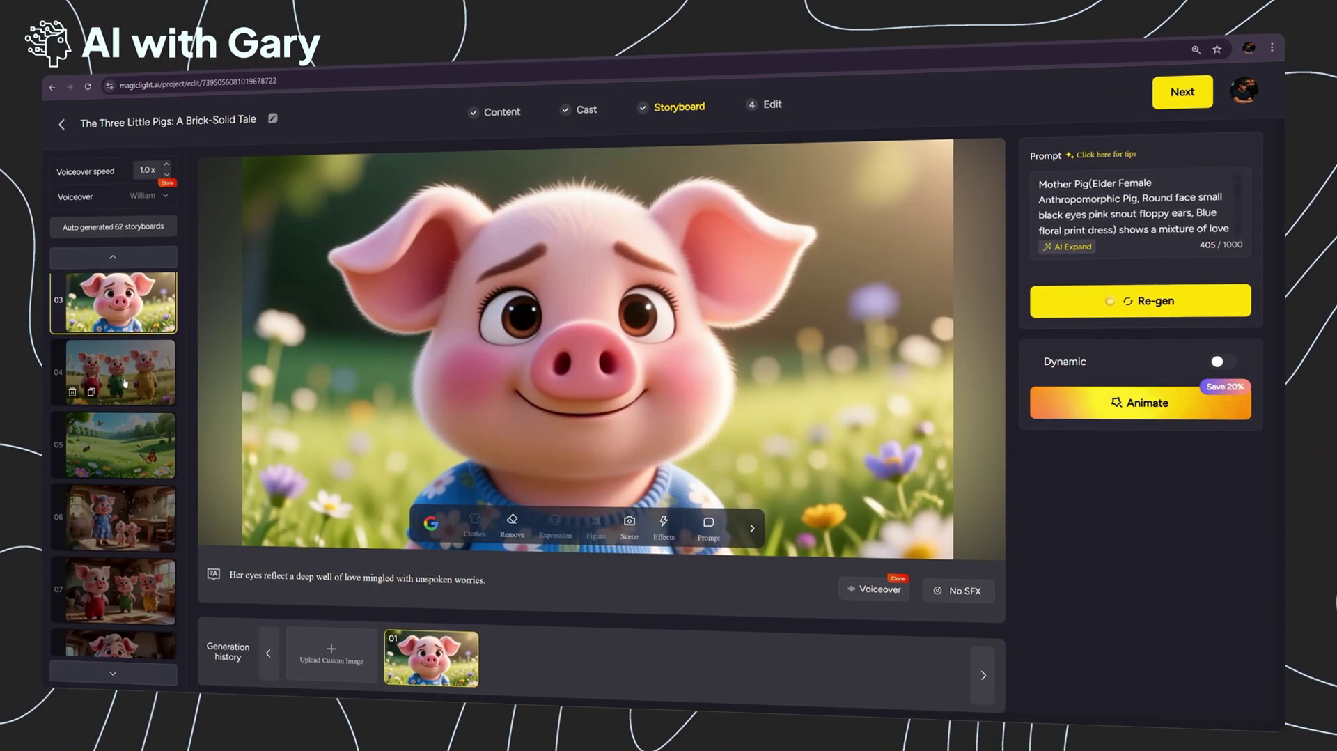
{"action": "scroll", "coordinate": [118, 383], "scroll_direction": "down", "scroll_amount": 1}
{"action": "scroll", "coordinate": [130, 380], "scroll_direction": "down", "scroll_amount": 5}
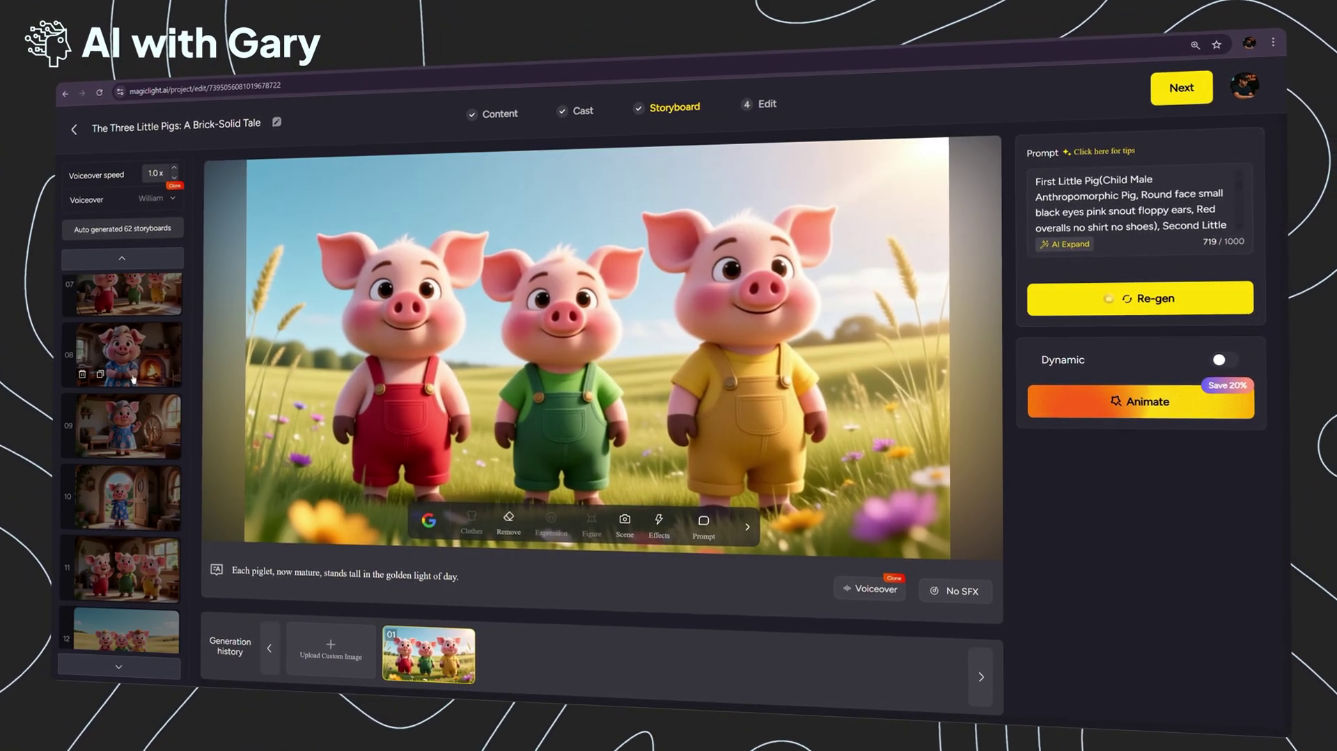
{"action": "left_click", "coordinate": [132, 377]}
{"action": "scroll", "coordinate": [138, 374], "scroll_direction": "down", "scroll_amount": 3}
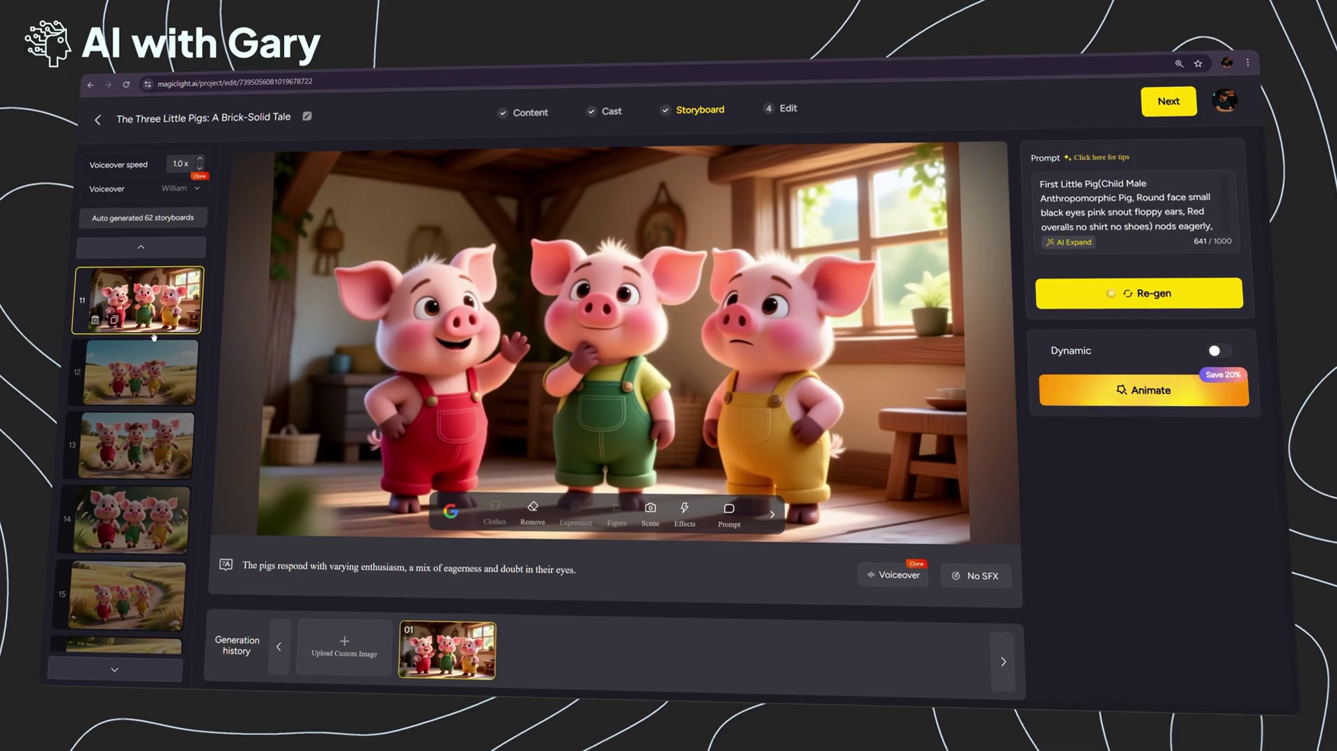
{"action": "left_click", "coordinate": [137, 353]}
{"action": "scroll", "coordinate": [160, 341], "scroll_direction": "down", "scroll_amount": 1}
{"action": "left_click", "coordinate": [160, 342]}
{"action": "scroll", "coordinate": [167, 327], "scroll_direction": "down", "scroll_amount": 2}
{"action": "left_click", "coordinate": [174, 300]}
Step: Review the straw and stick storyboards 21 and 23, then bring up Animate for storyboard 58
{"action": "scroll", "coordinate": [192, 310], "scroll_direction": "down", "scroll_amount": 1}
{"action": "left_click", "coordinate": [192, 310]}
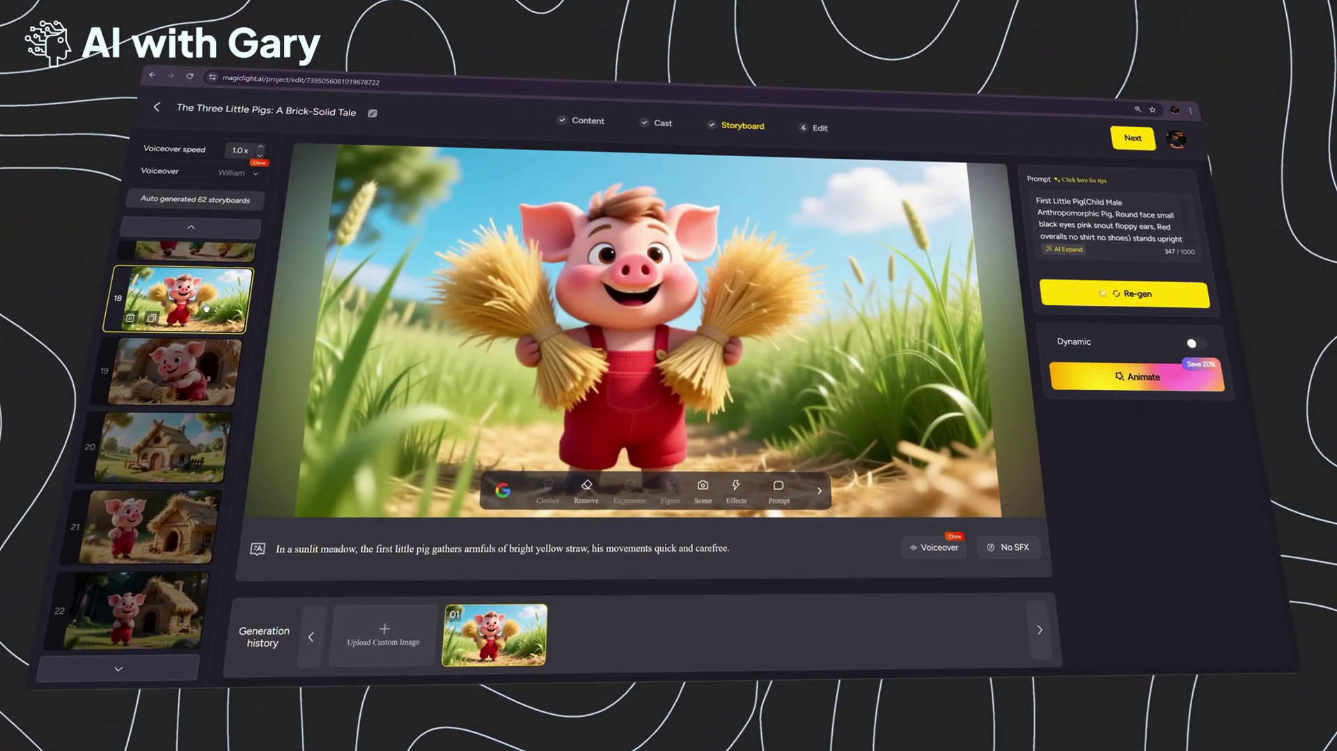
{"action": "scroll", "coordinate": [202, 310], "scroll_direction": "down", "scroll_amount": 2}
{"action": "left_click", "coordinate": [209, 310]}
{"action": "left_click", "coordinate": [214, 310]}
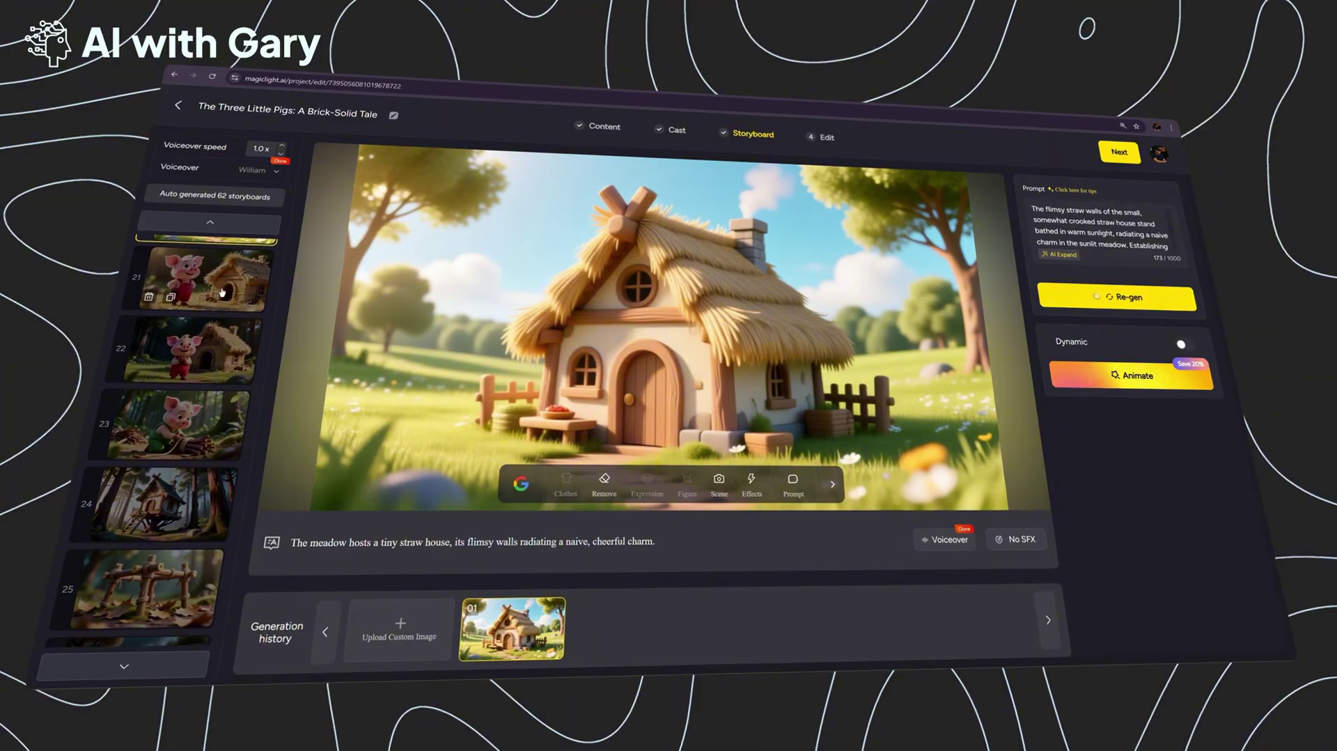
{"action": "left_click", "coordinate": [202, 376]}
{"action": "scroll", "coordinate": [206, 418], "scroll_direction": "down", "scroll_amount": 1}
{"action": "left_click", "coordinate": [196, 431]}
{"action": "scroll", "coordinate": [197, 426], "scroll_direction": "down", "scroll_amount": 2}
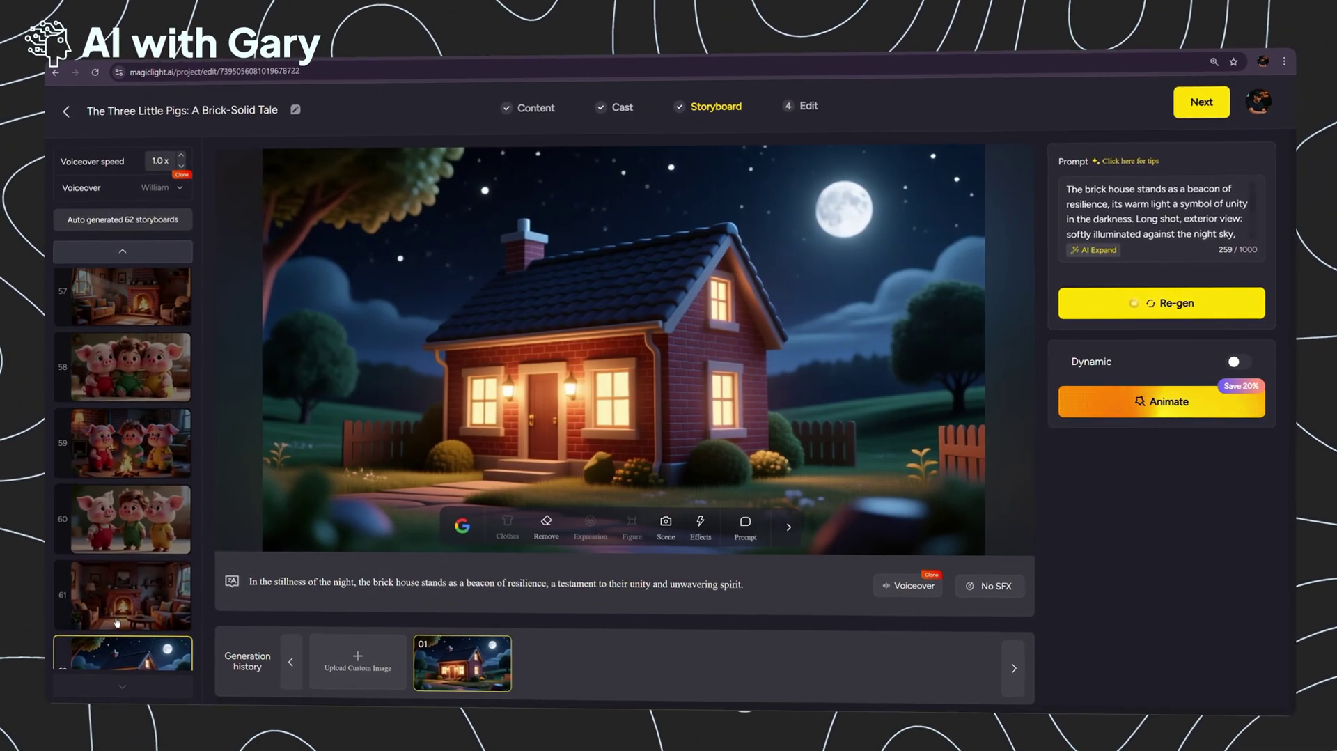
{"action": "left_click", "coordinate": [132, 557]}
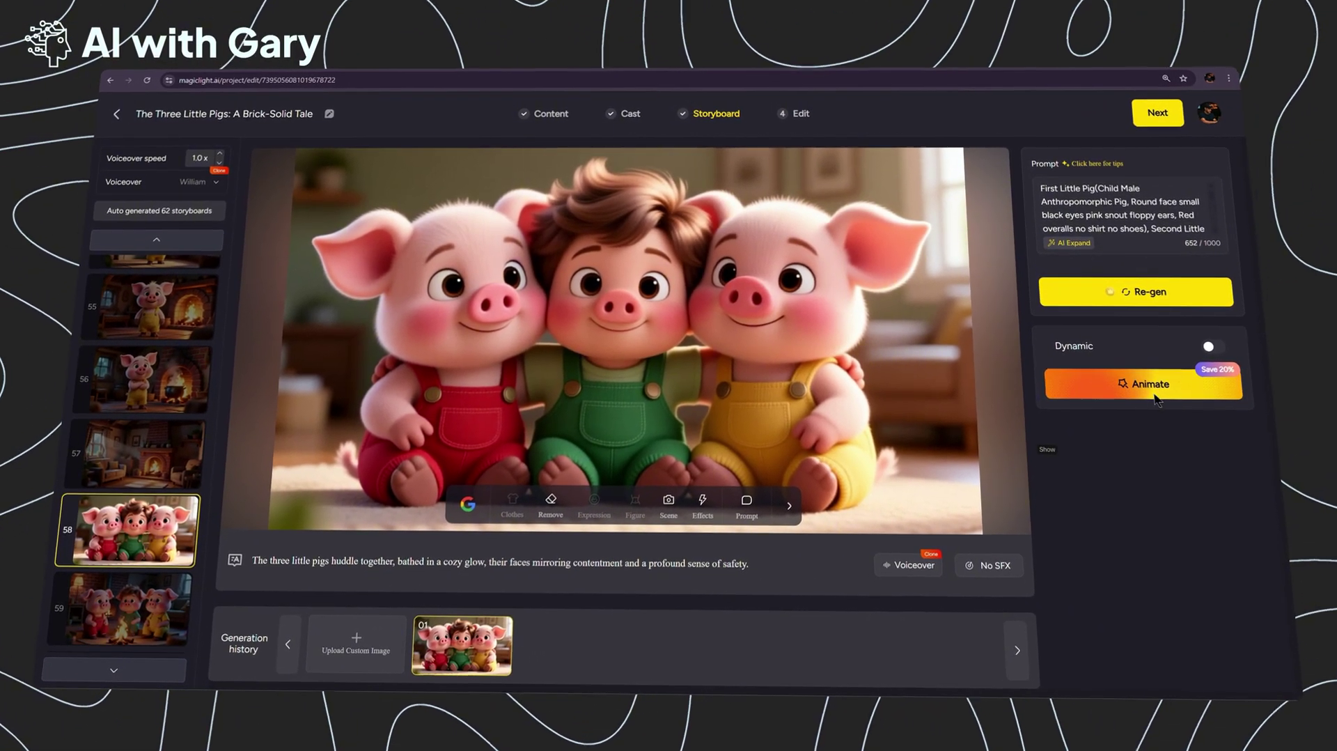
{"action": "left_click", "coordinate": [1155, 398]}
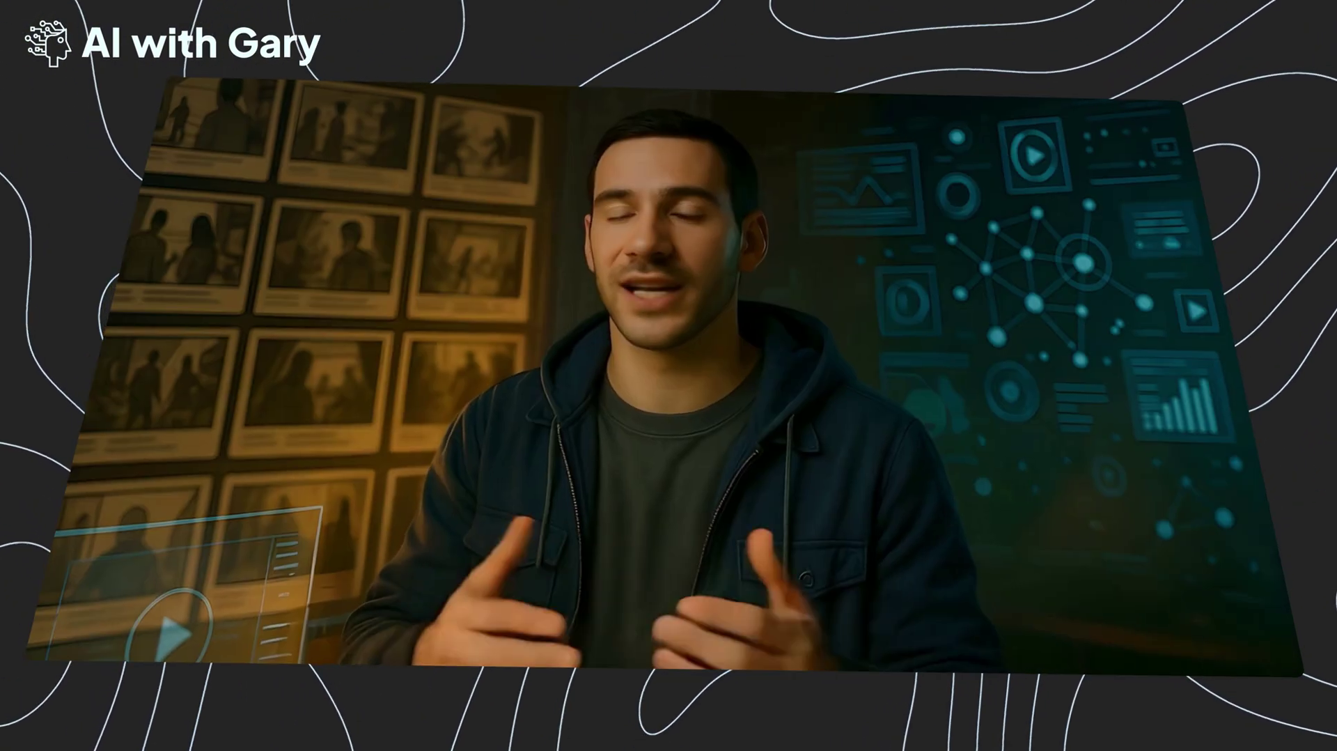
Step: Animate storyboard 58 with Hailuo 2.3 and play the resulting clip
{"action": "left_click", "coordinate": [825, 344]}
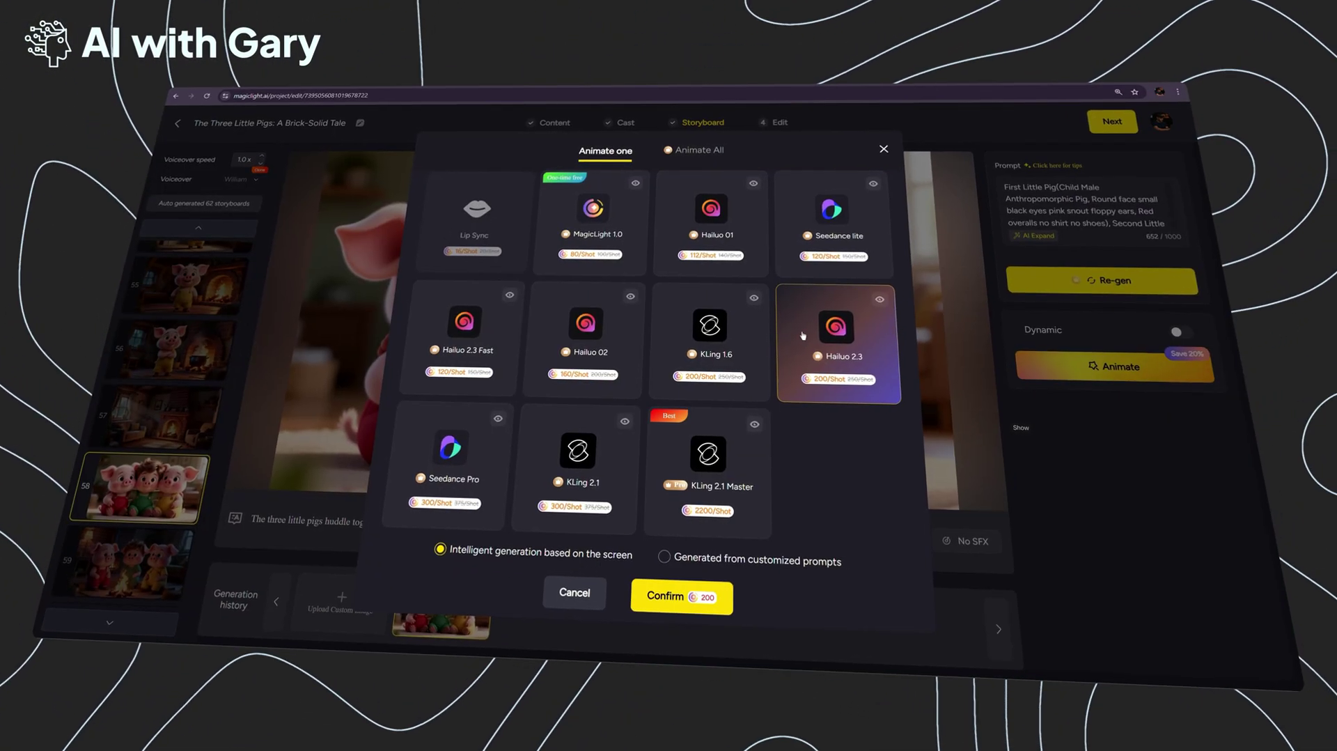
{"action": "left_click", "coordinate": [620, 605]}
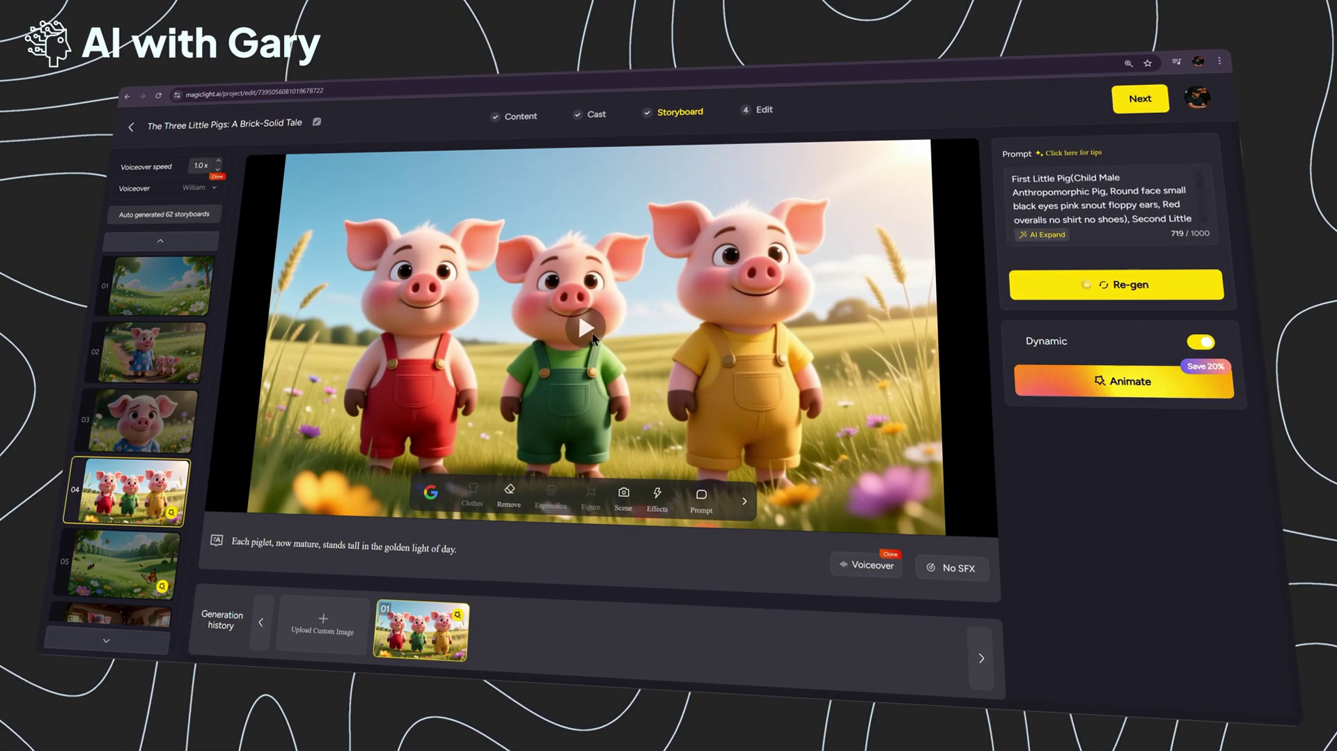
{"action": "left_click", "coordinate": [592, 333]}
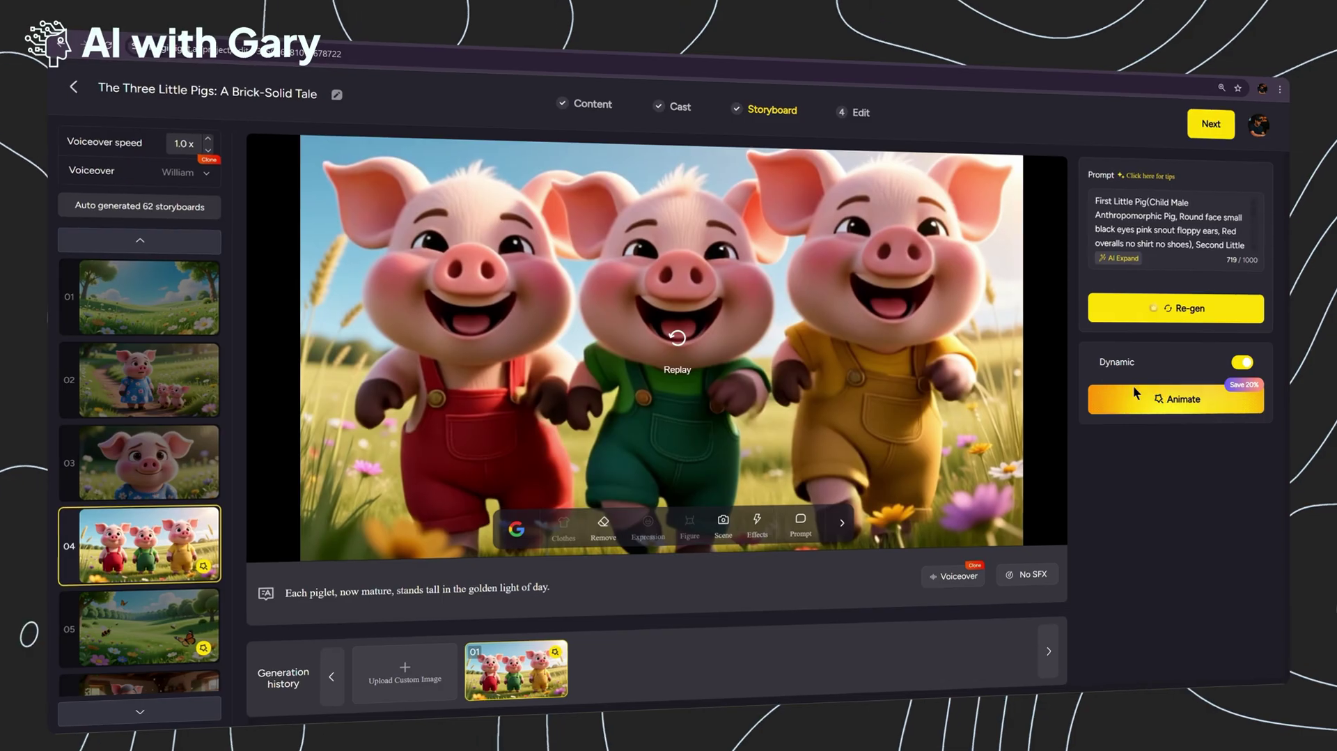
Step: Start animating storyboard 04, view the Animate All list, then close it
{"action": "left_click", "coordinate": [1135, 396]}
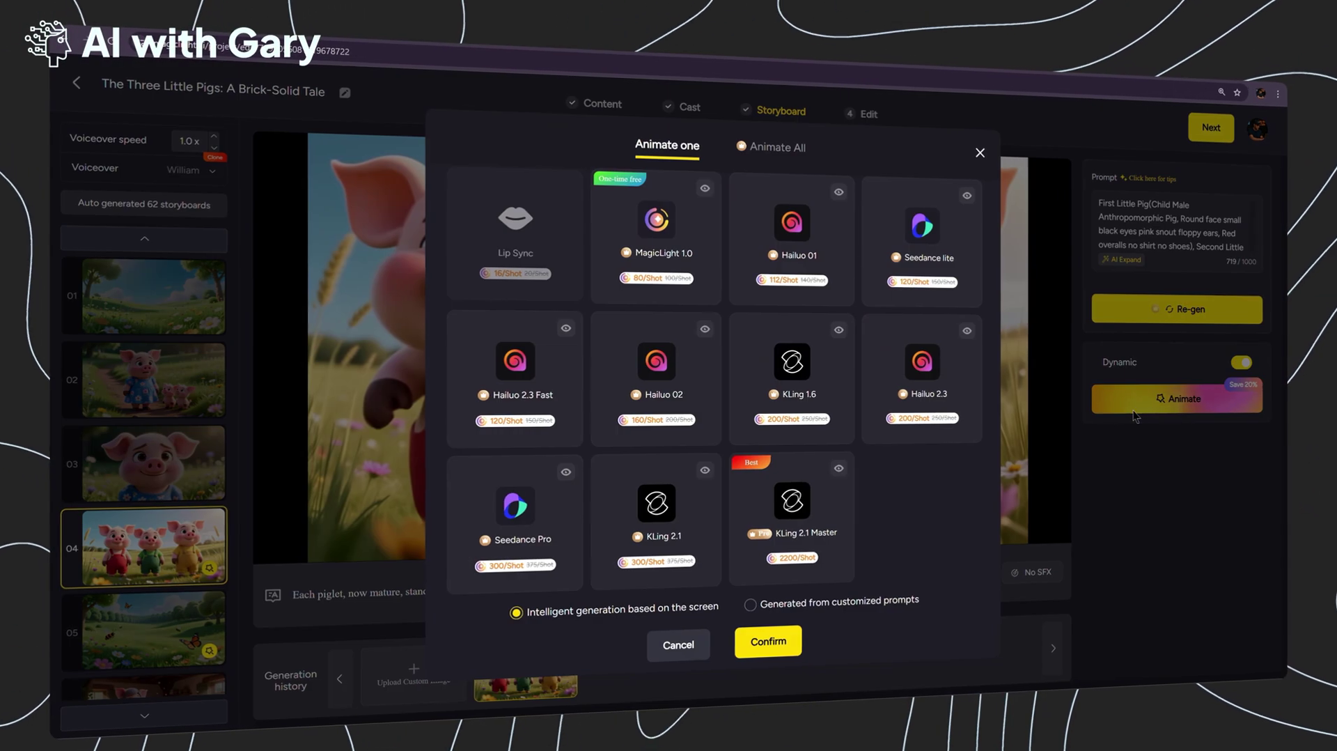
{"action": "left_click", "coordinate": [777, 148]}
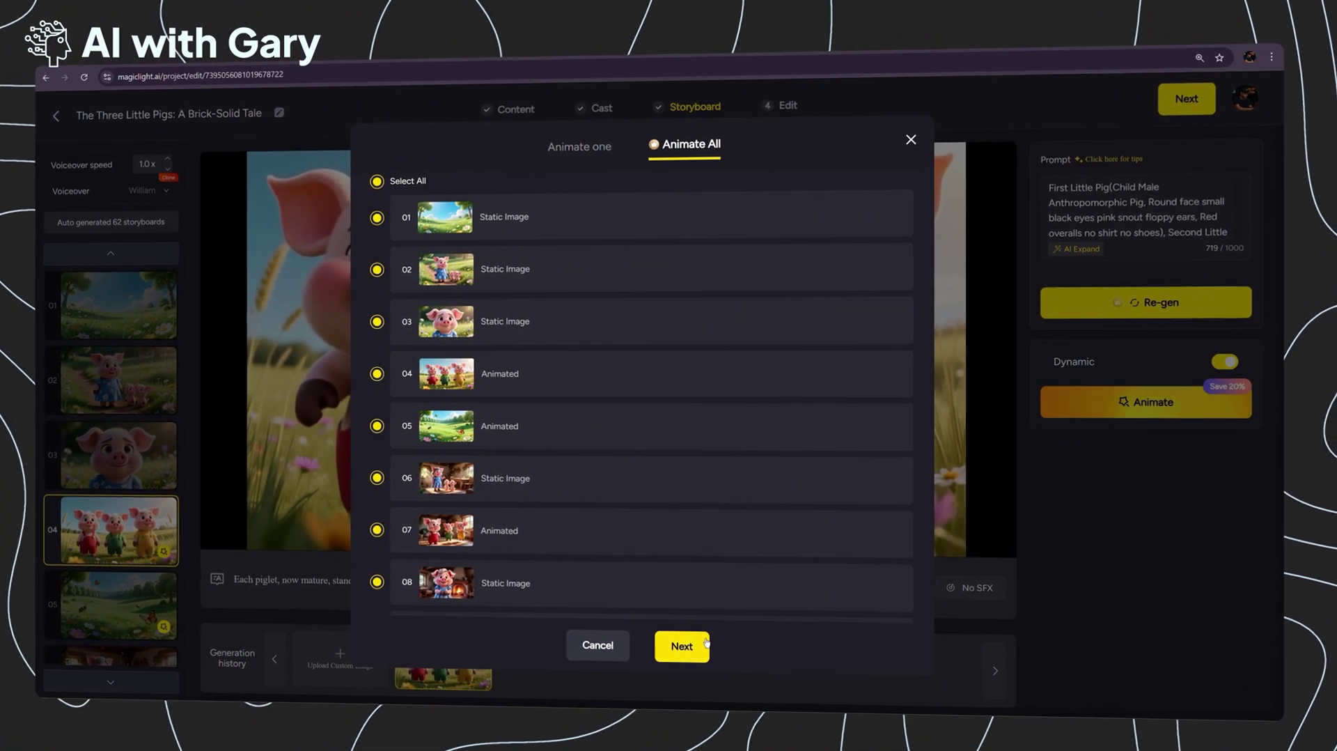
{"action": "left_click", "coordinate": [893, 138]}
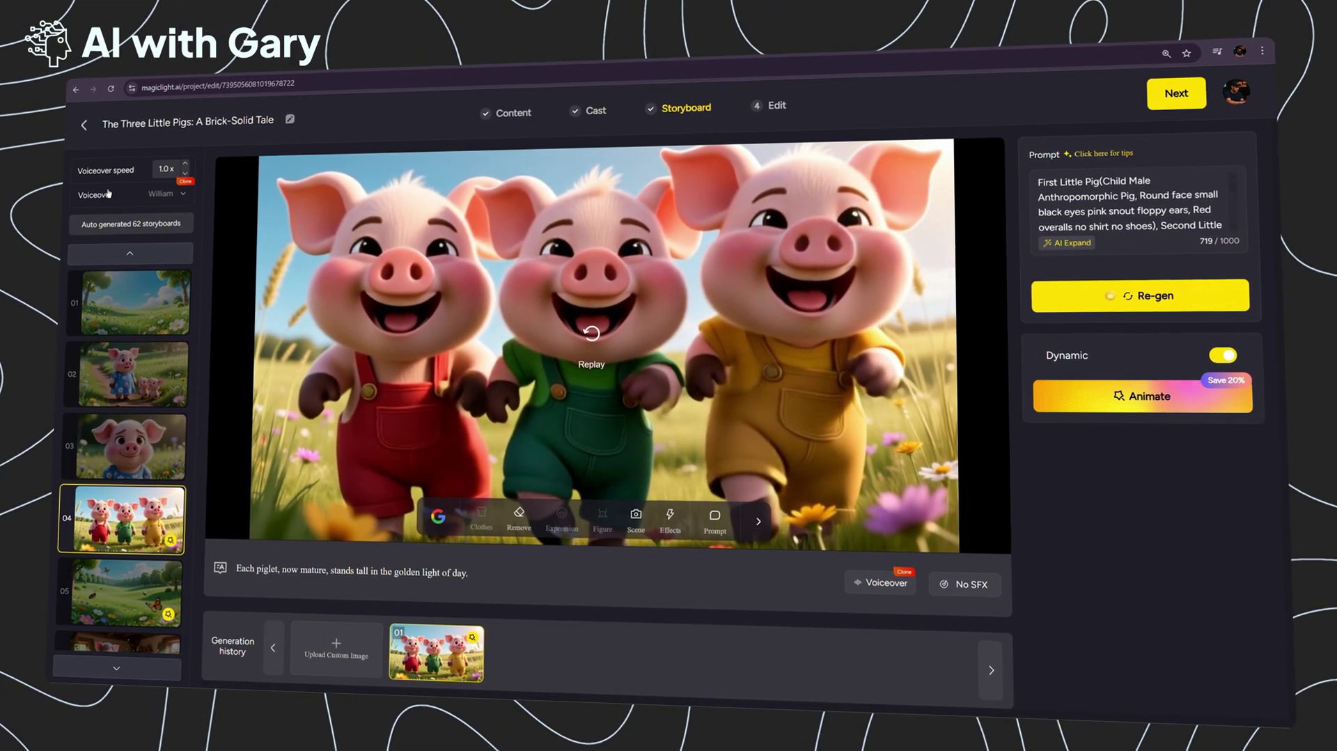
Step: Set the narrator voice to Emily and continue to the Edit step
{"action": "left_click", "coordinate": [171, 190]}
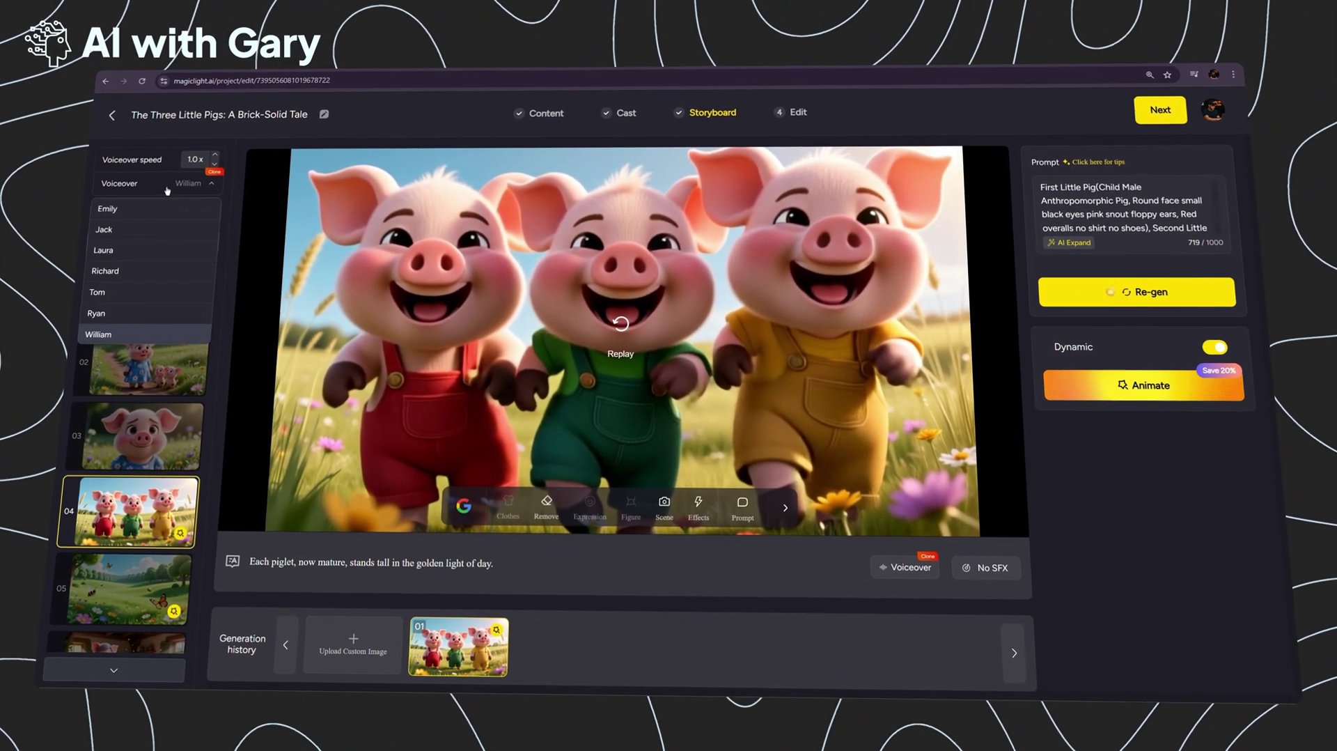
{"action": "scroll", "coordinate": [181, 271], "scroll_direction": "down", "scroll_amount": 2}
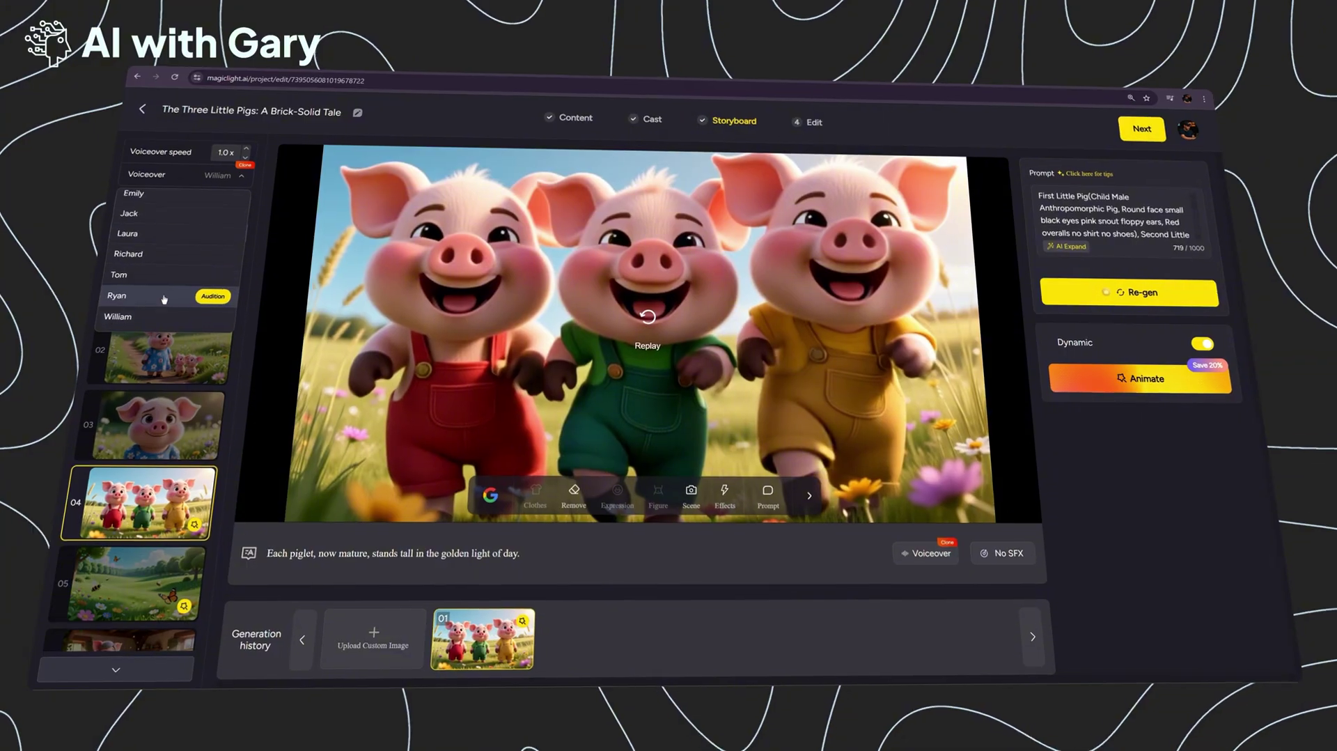
{"action": "scroll", "coordinate": [171, 279], "scroll_direction": "up", "scroll_amount": 2}
{"action": "left_click", "coordinate": [202, 195]}
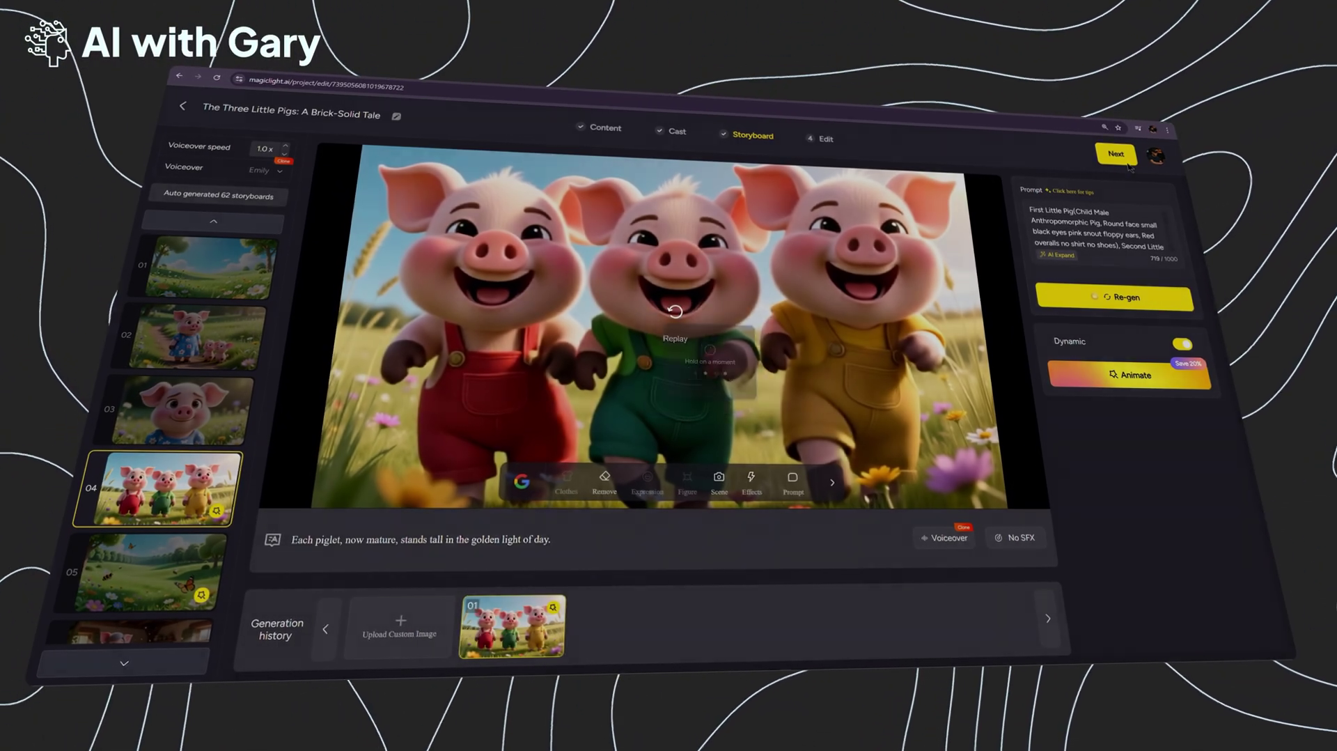
{"action": "left_click", "coordinate": [1118, 159]}
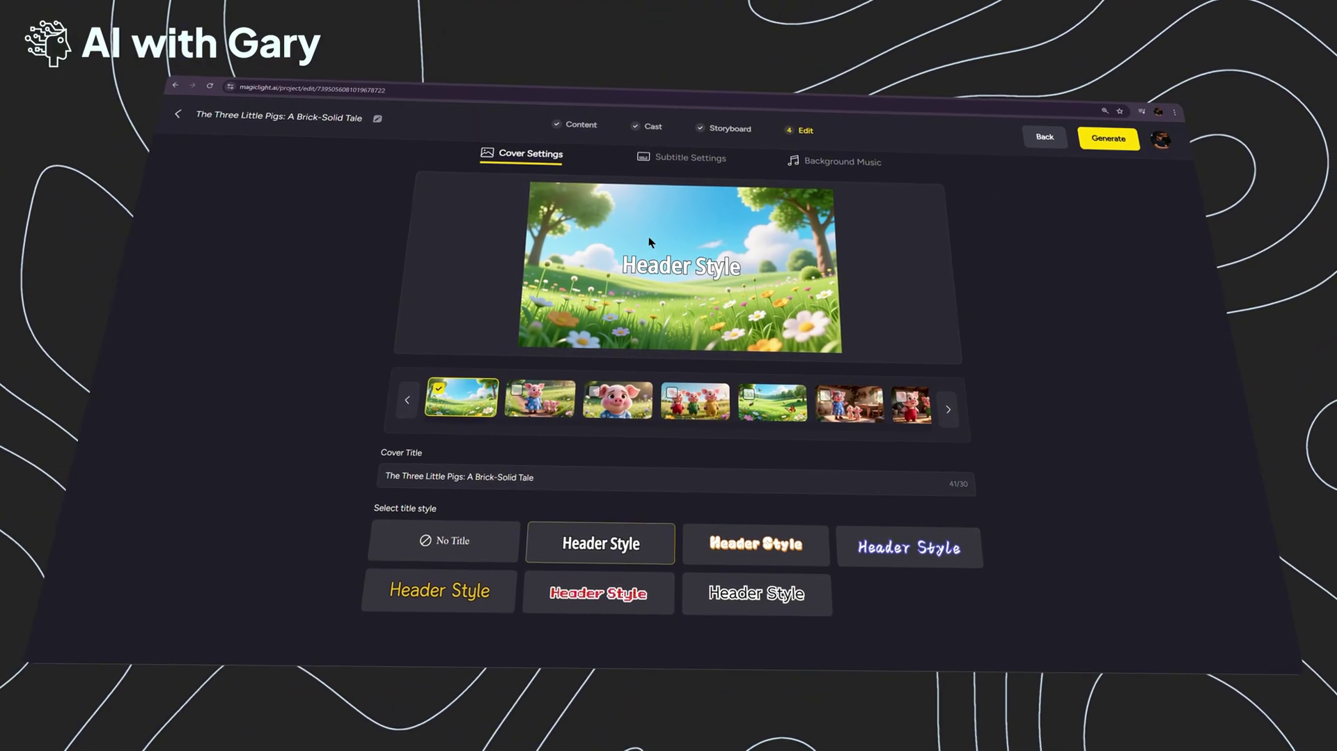
Step: Apply the yellow Header Style to the cover title and white, orange-outlined subtitles
{"action": "left_click", "coordinate": [425, 586]}
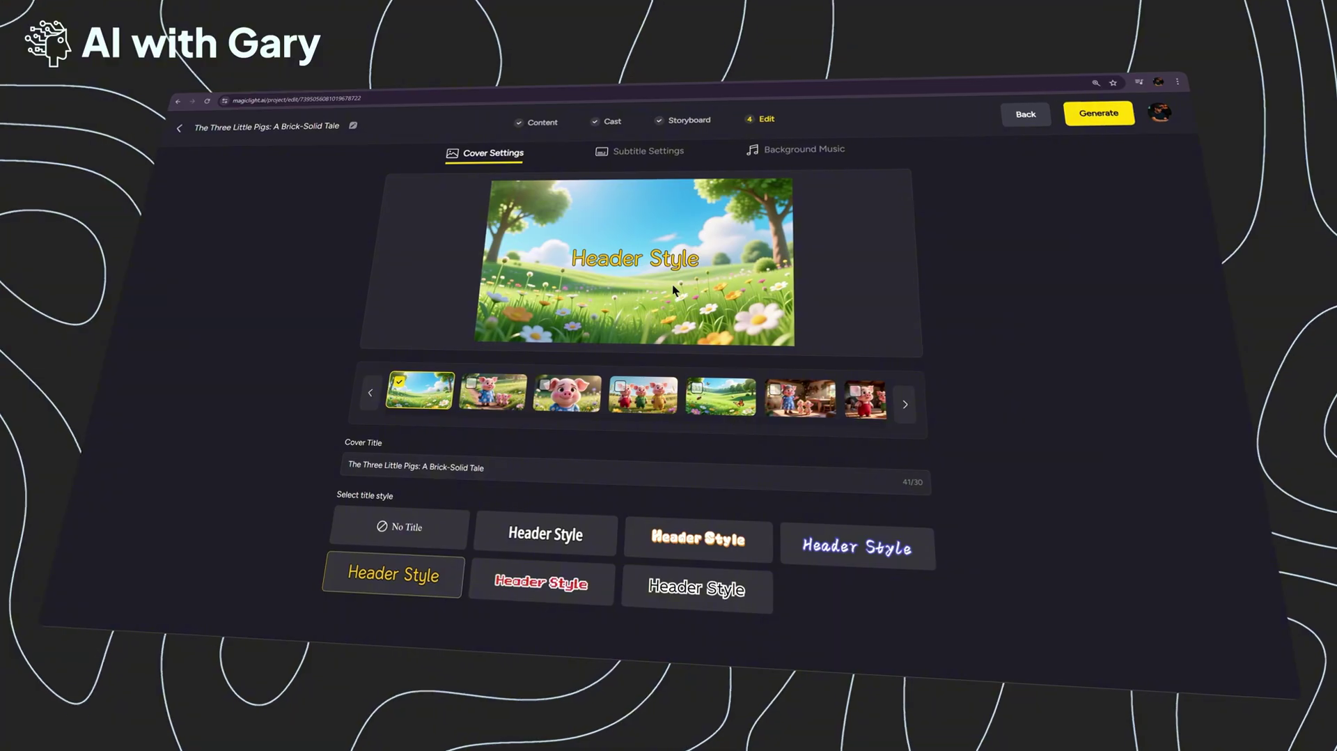
{"action": "left_click", "coordinate": [647, 150]}
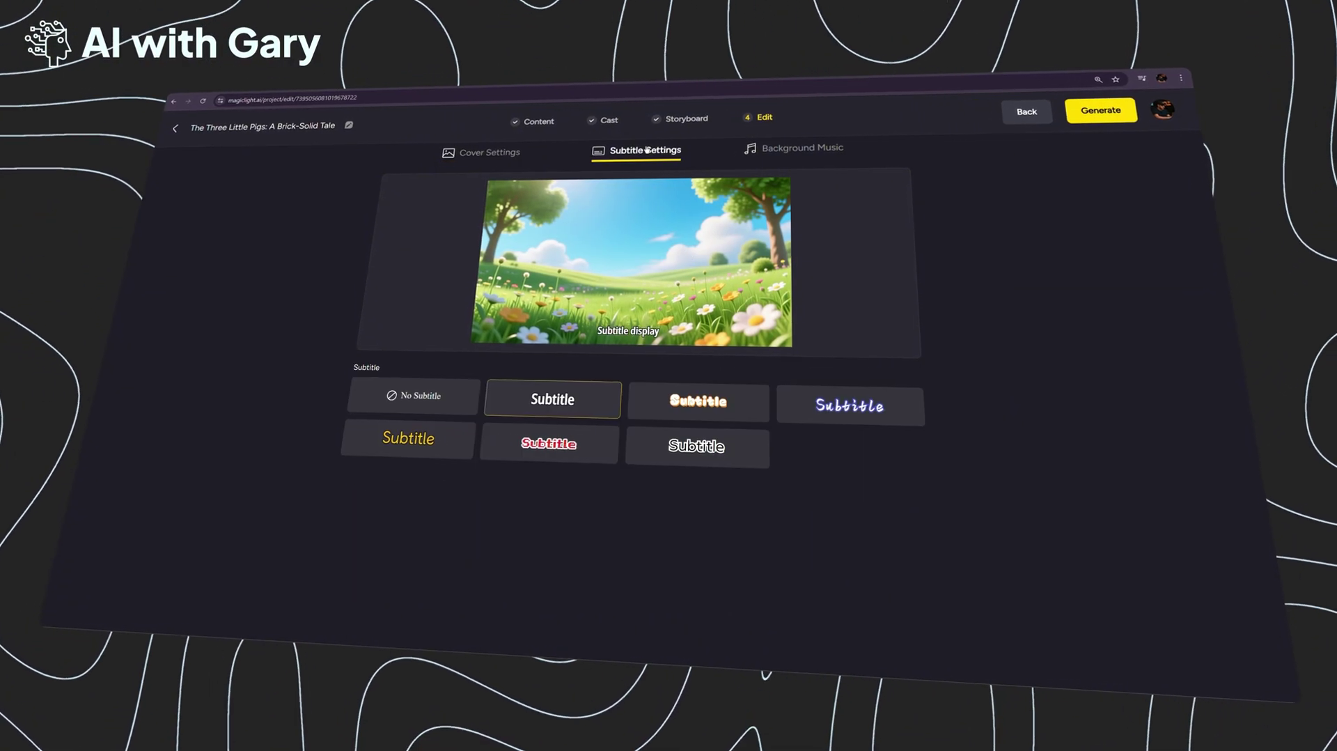
{"action": "left_click", "coordinate": [700, 406]}
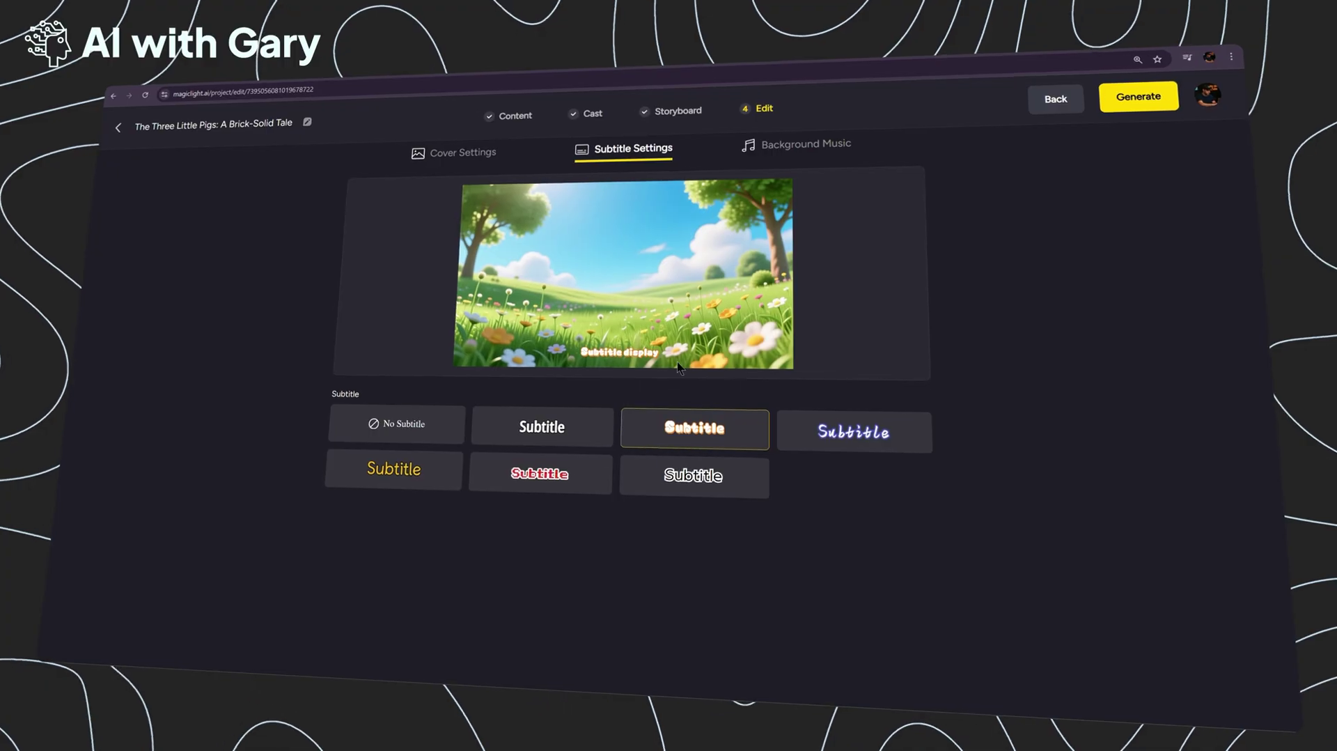
{"action": "left_click", "coordinate": [794, 144]}
{"action": "scroll", "coordinate": [570, 319], "scroll_direction": "down", "scroll_amount": 10}
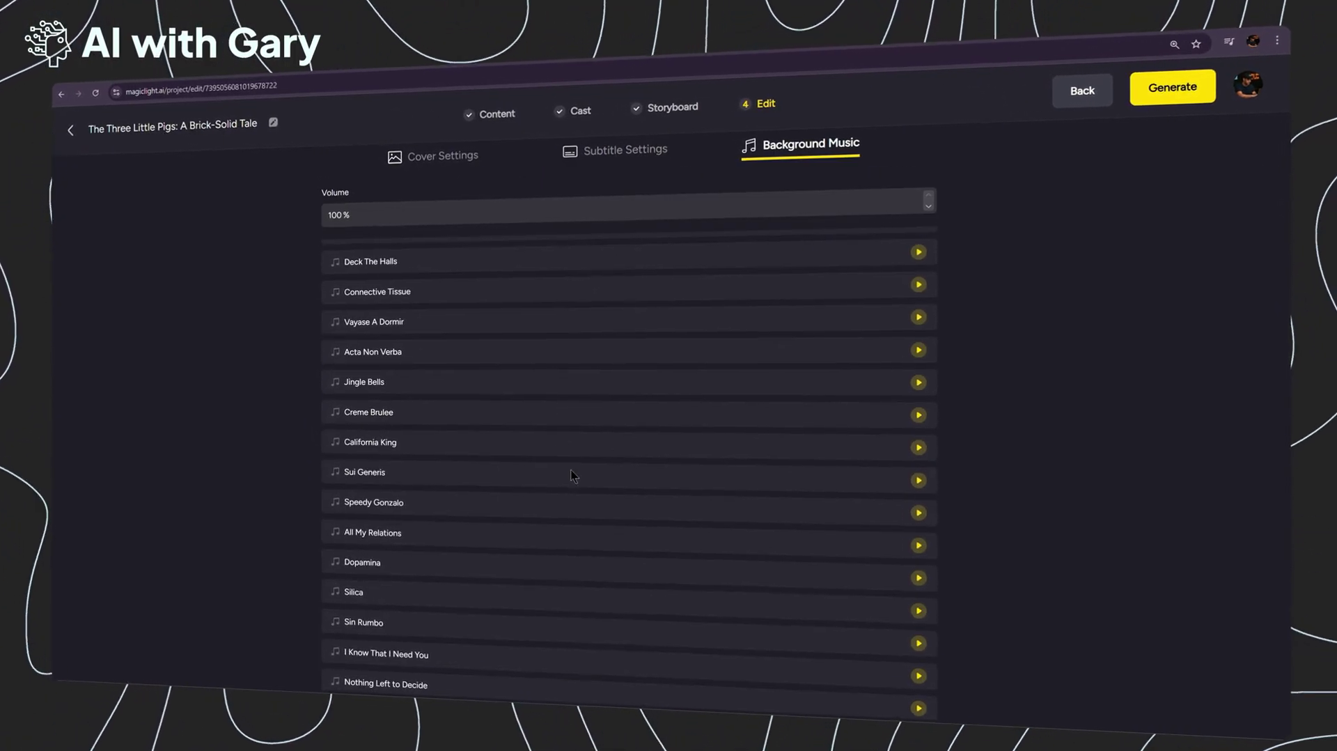
Step: Choose Silica as the background music track
{"action": "left_click", "coordinate": [581, 521]}
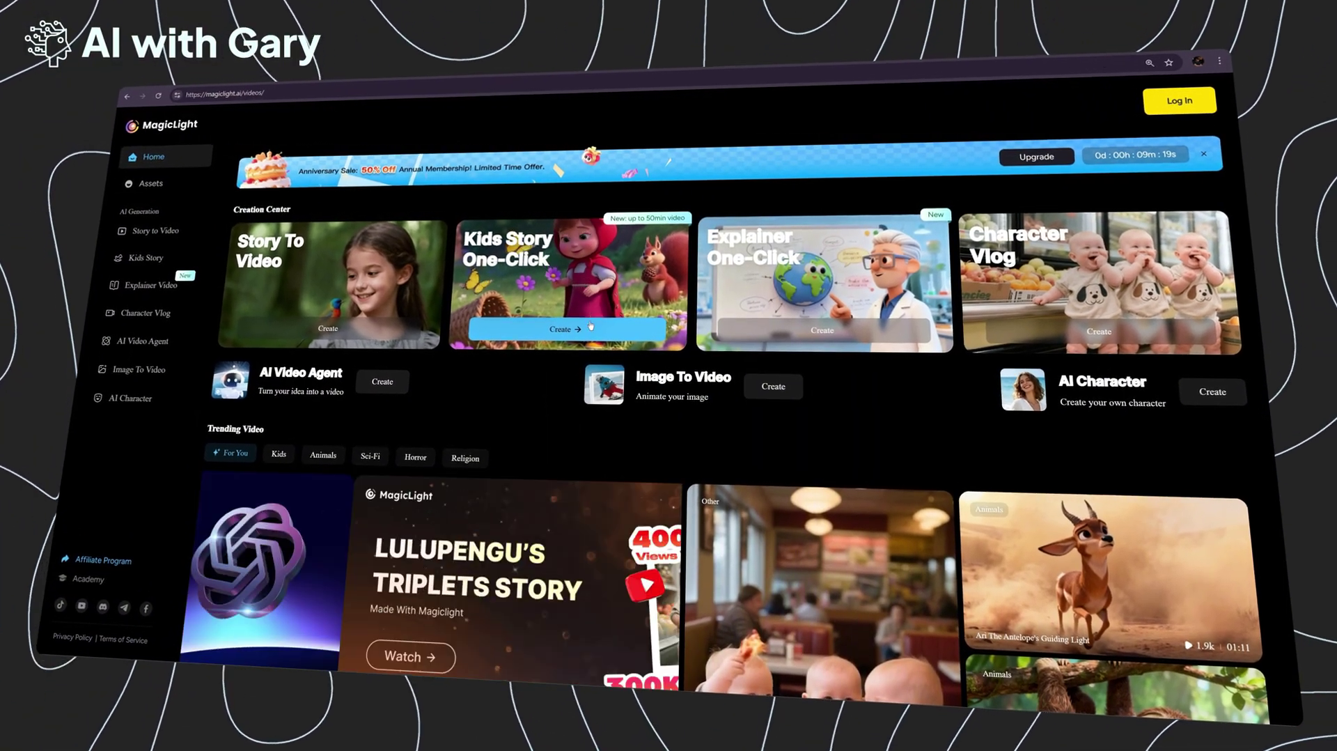
Step: Start a Kids Story with the topic 'a classic Cinderella fairy tale' in Disney style
{"action": "left_click", "coordinate": [592, 327]}
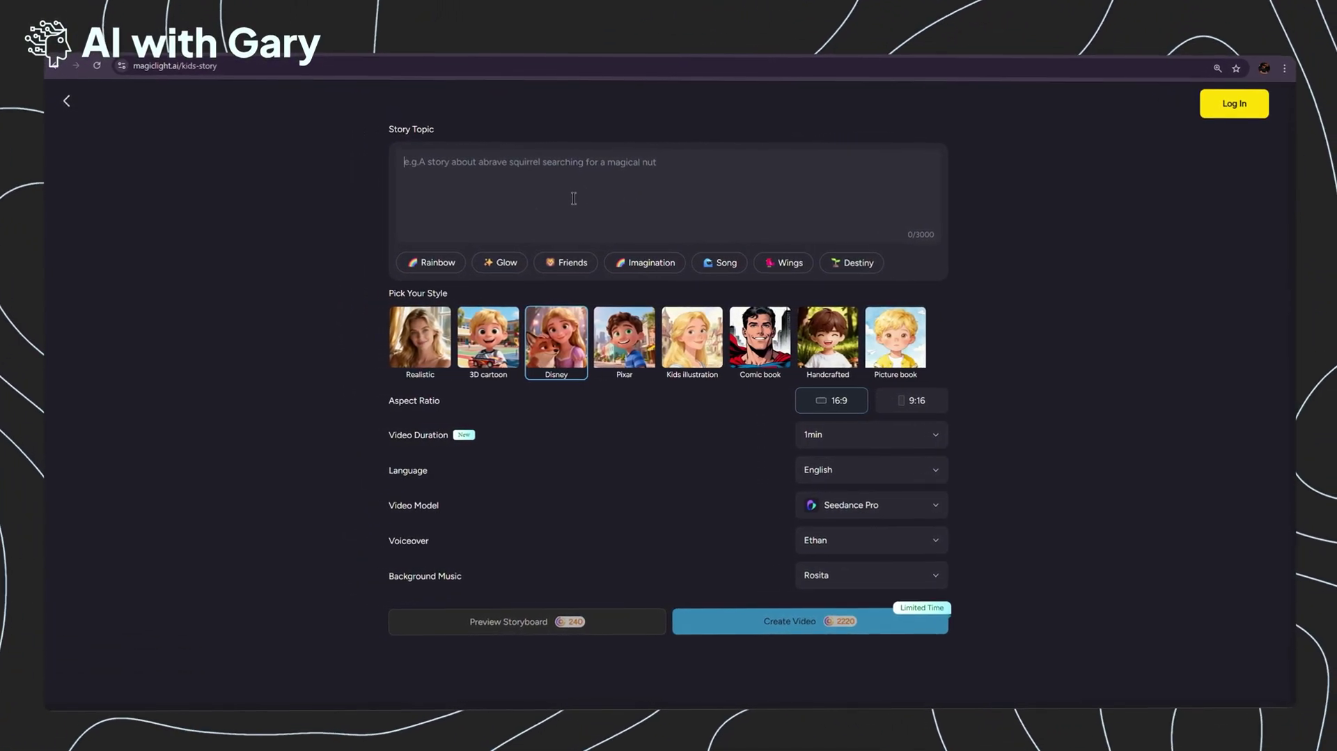
{"action": "type", "text": "a classic Cinderella fairy tale"}
{"action": "triple_click", "coordinate": [592, 161]}
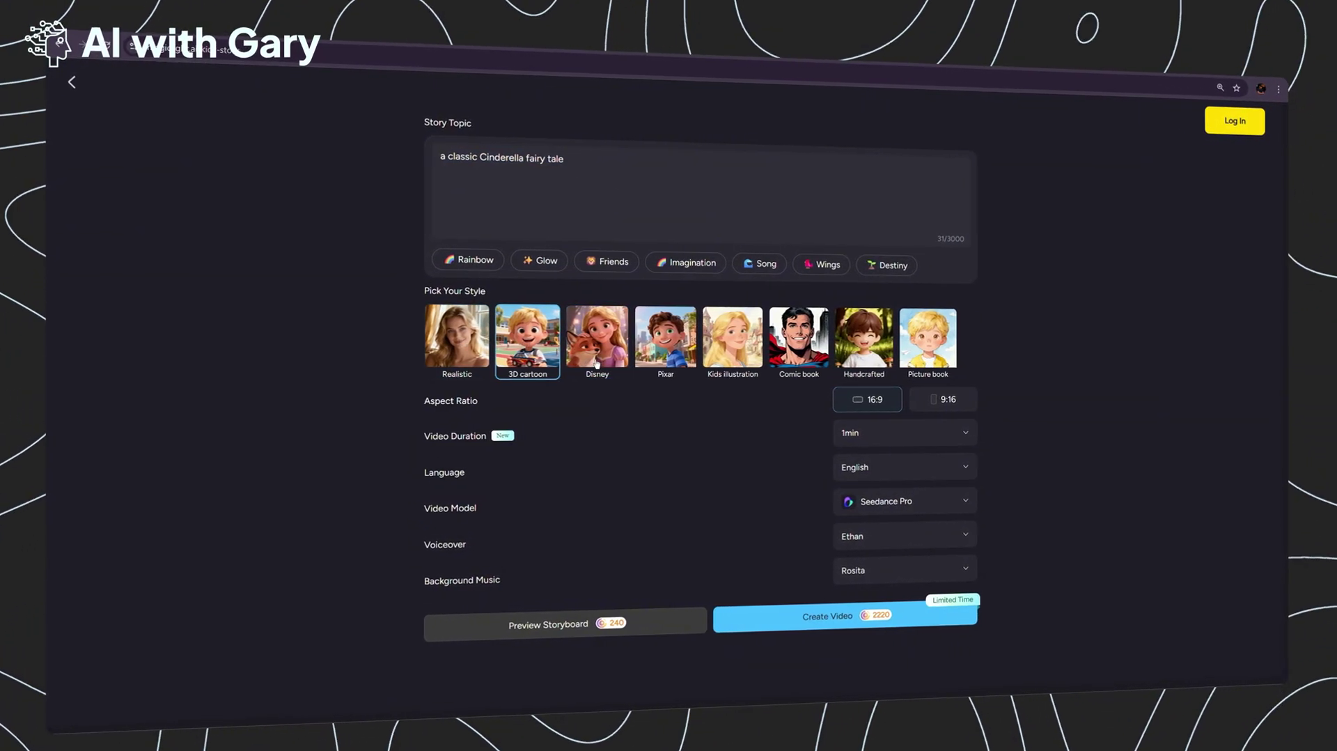
{"action": "left_click", "coordinate": [675, 338]}
{"action": "left_click", "coordinate": [730, 349]}
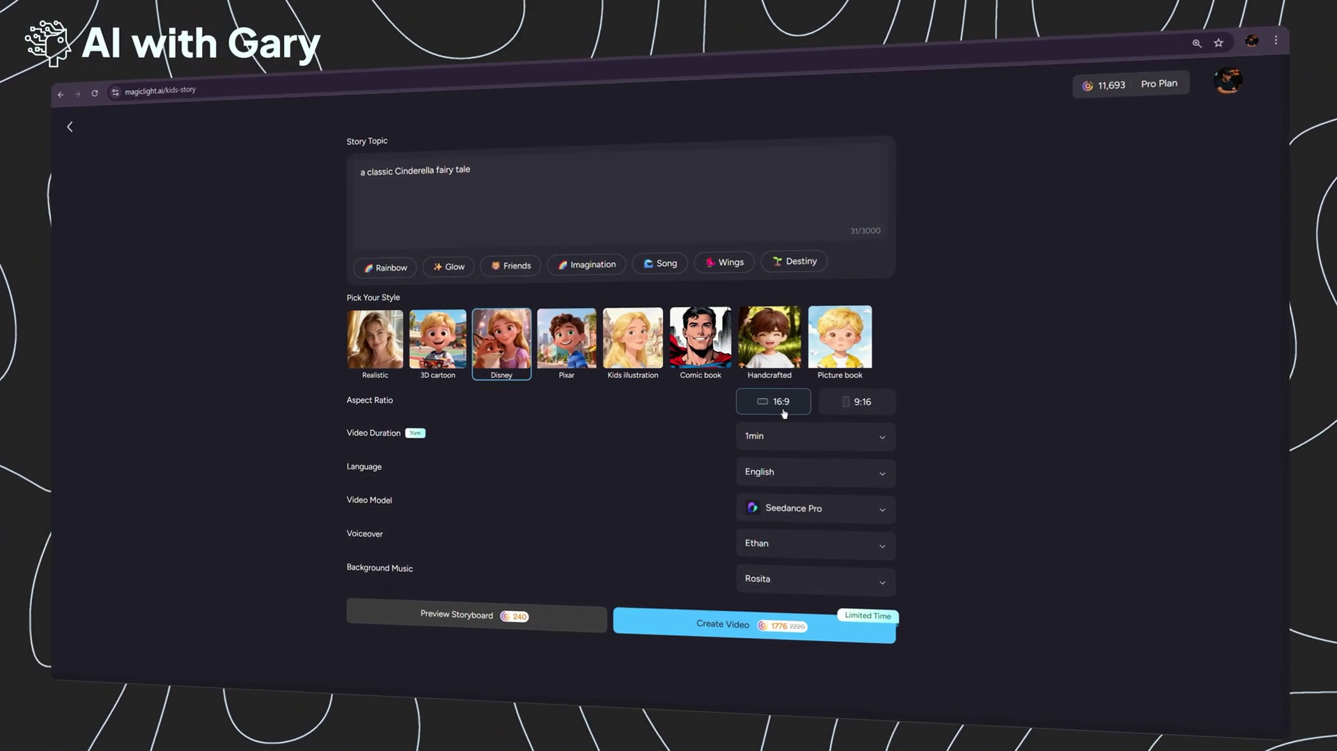
Step: Set the video duration to 3min after trying a custom 50-minute duration
{"action": "left_click", "coordinate": [771, 486]}
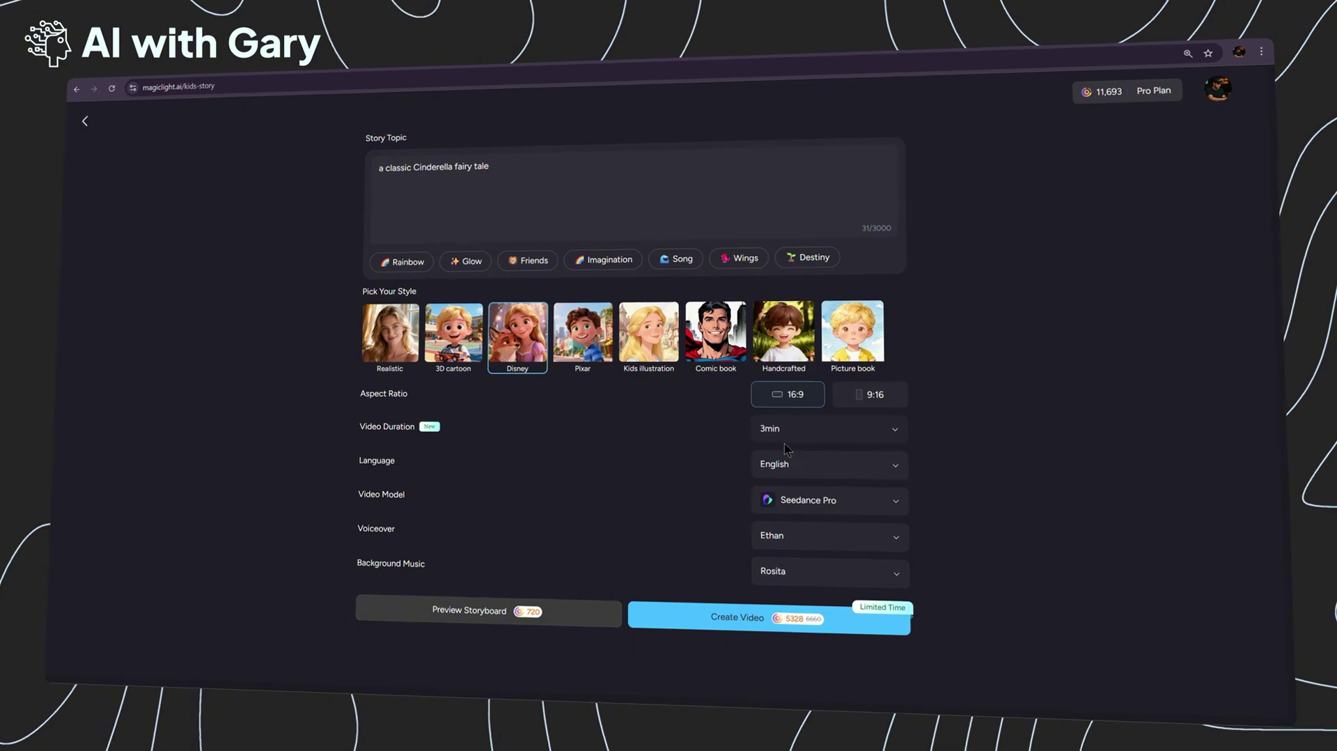
{"action": "left_click", "coordinate": [837, 421]}
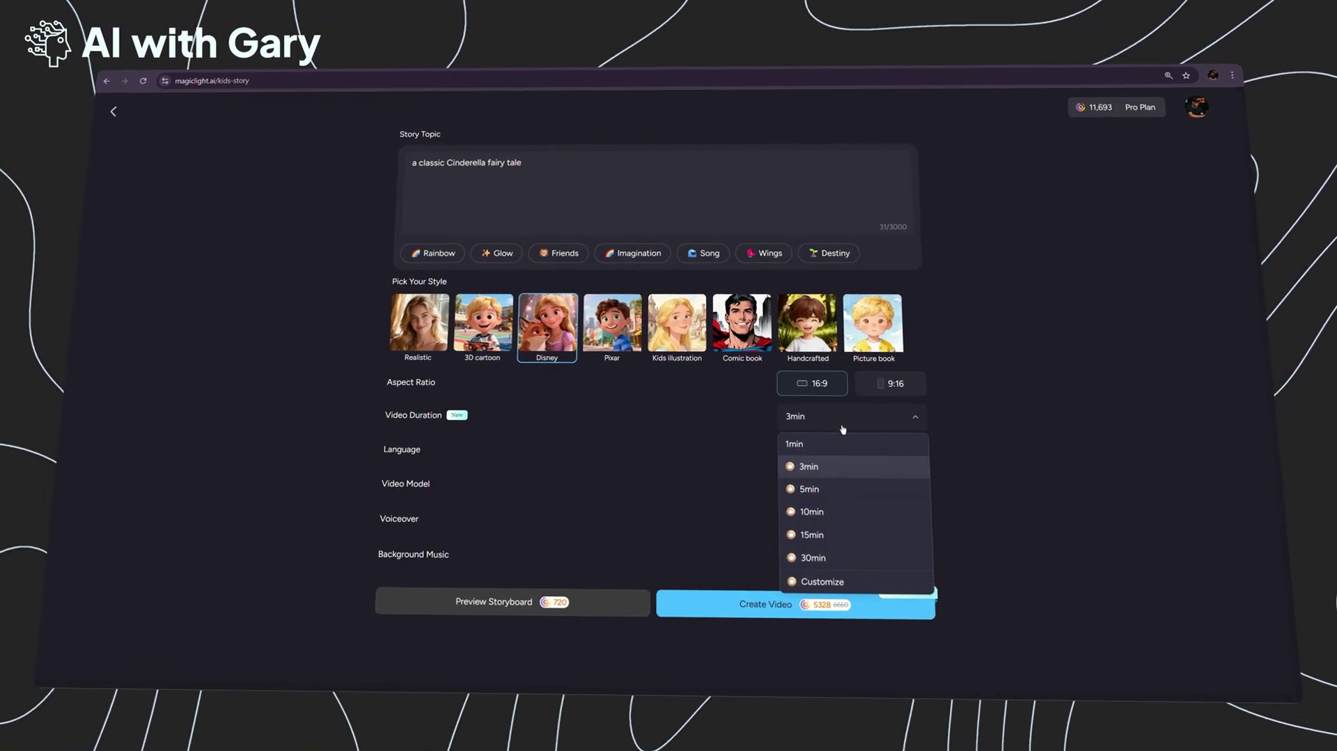
{"action": "mouse_move", "coordinate": [836, 576]}
{"action": "double_click", "coordinate": [1009, 524]}
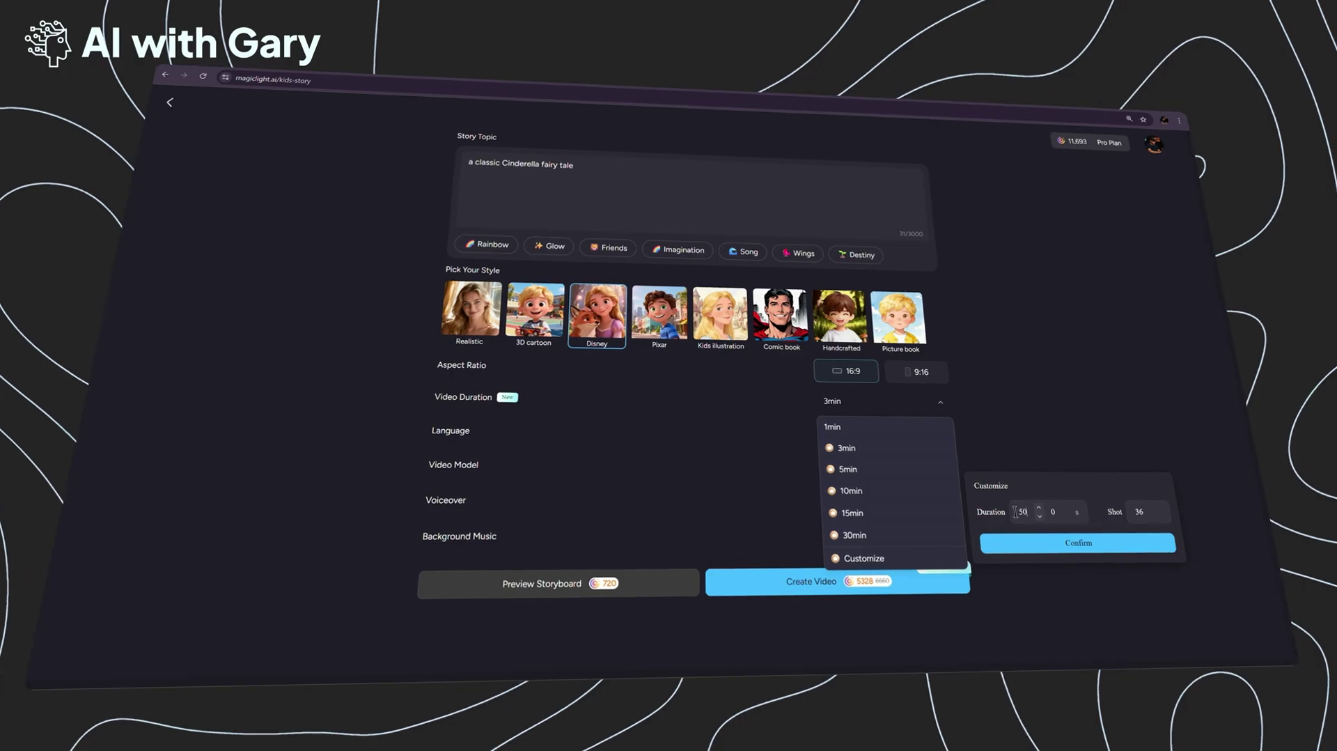
{"action": "left_click", "coordinate": [1090, 541]}
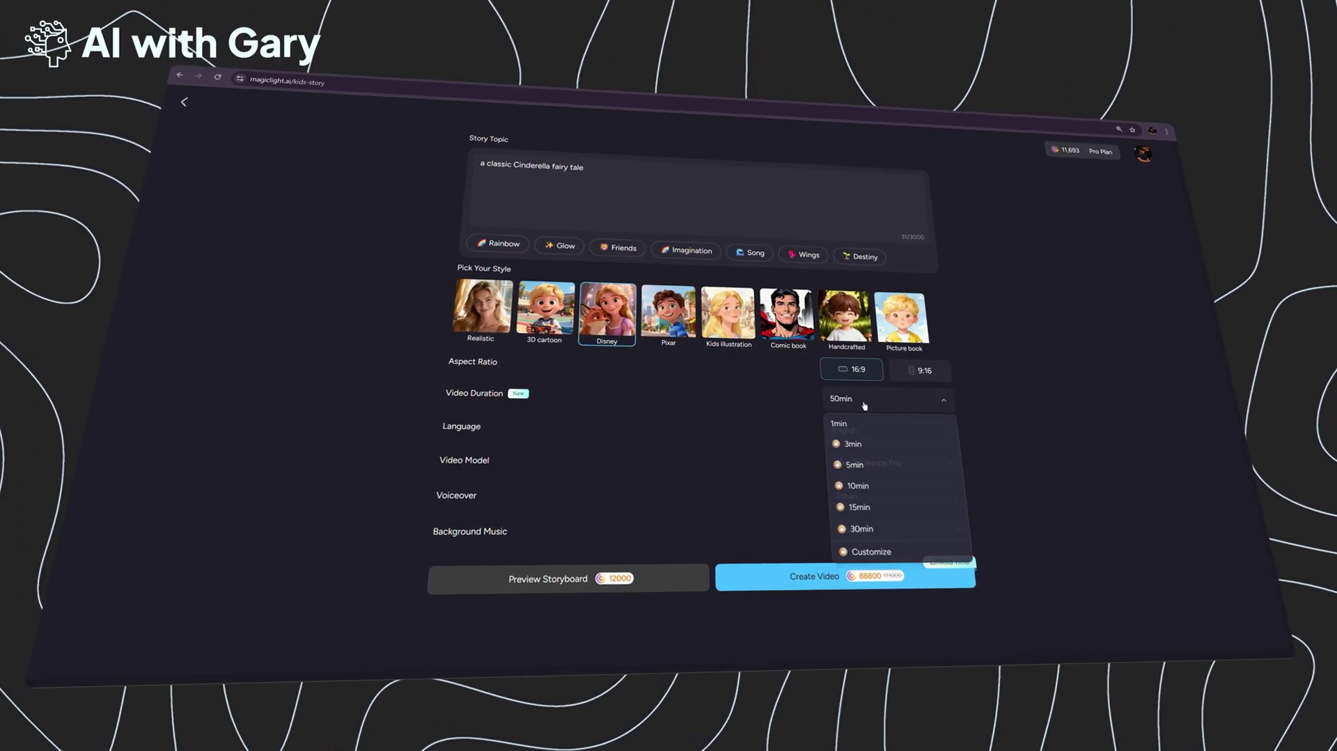
{"action": "left_click", "coordinate": [853, 444]}
Step: Keep Ethan as voiceover and Rosita as background music, then create the video
{"action": "left_click", "coordinate": [857, 497]}
{"action": "left_click", "coordinate": [828, 499]}
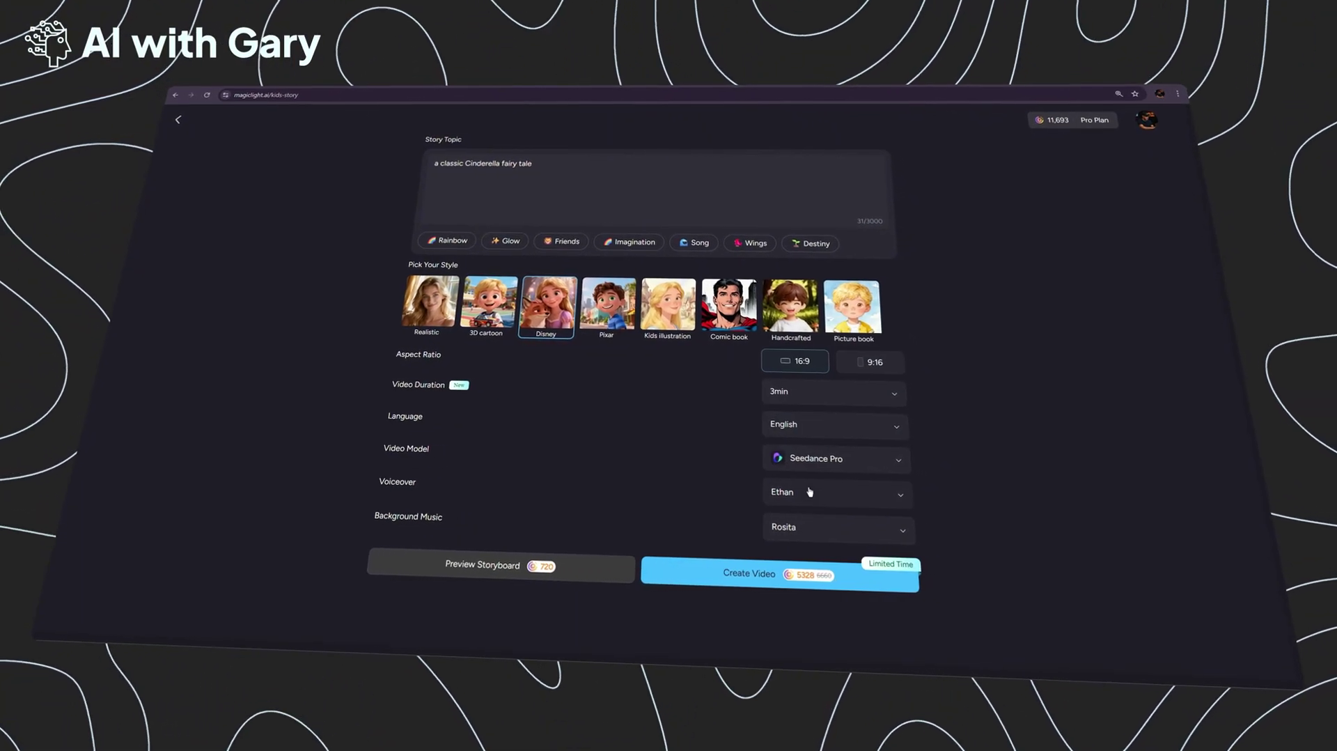
{"action": "left_click", "coordinate": [794, 529]}
{"action": "scroll", "coordinate": [818, 474], "scroll_direction": "down", "scroll_amount": 10}
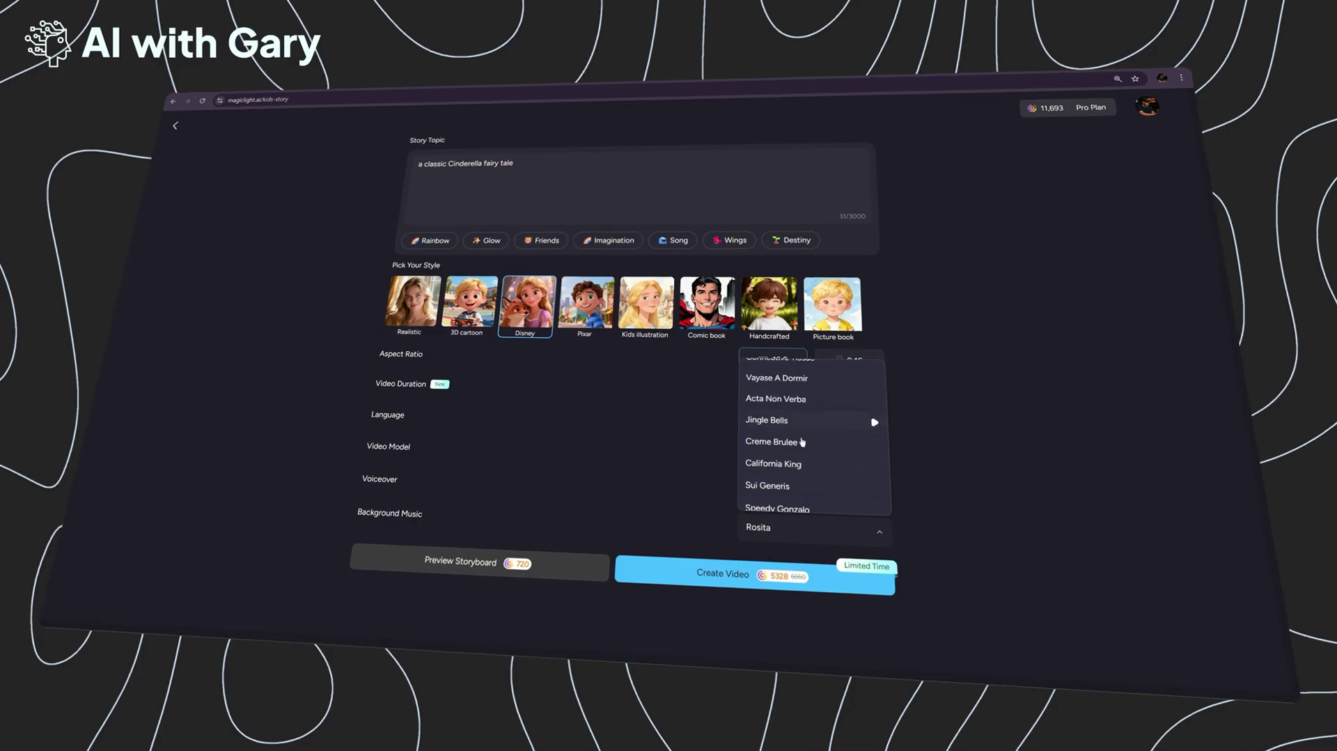
{"action": "left_click", "coordinate": [696, 561]}
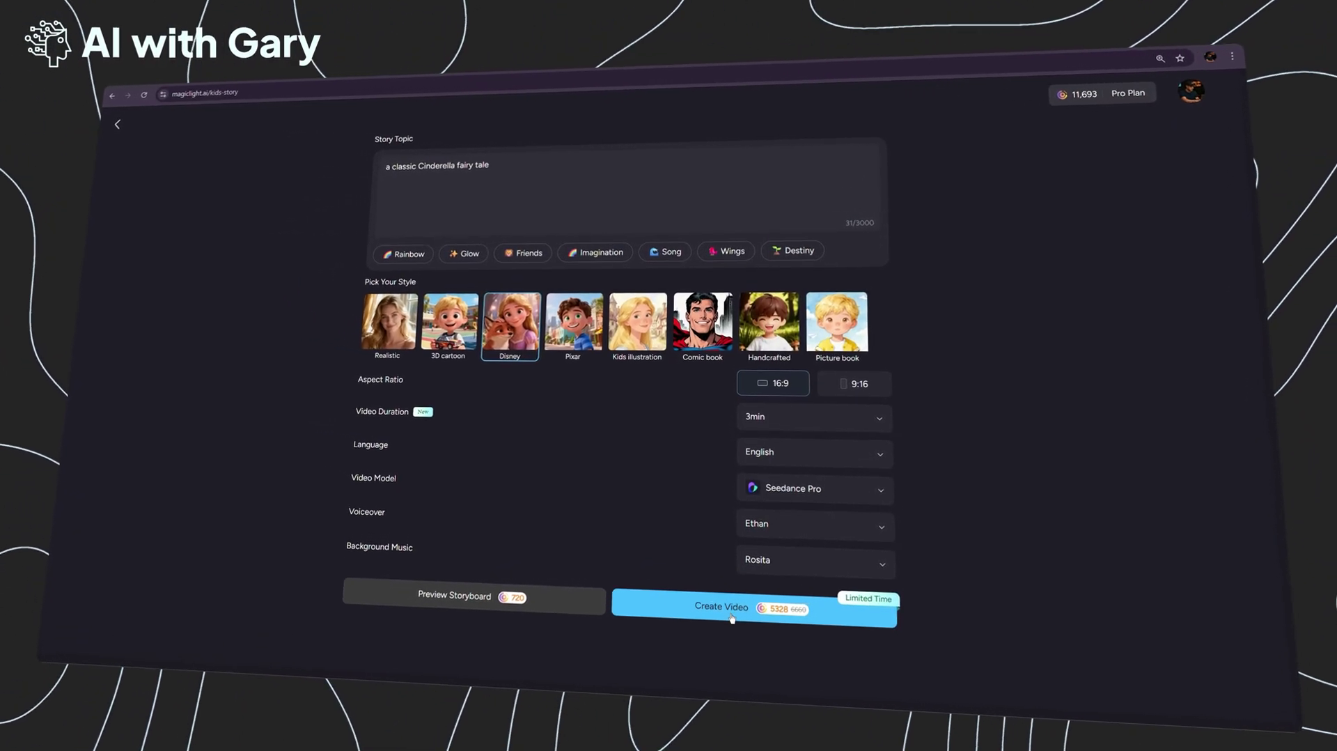
{"action": "left_click", "coordinate": [731, 610]}
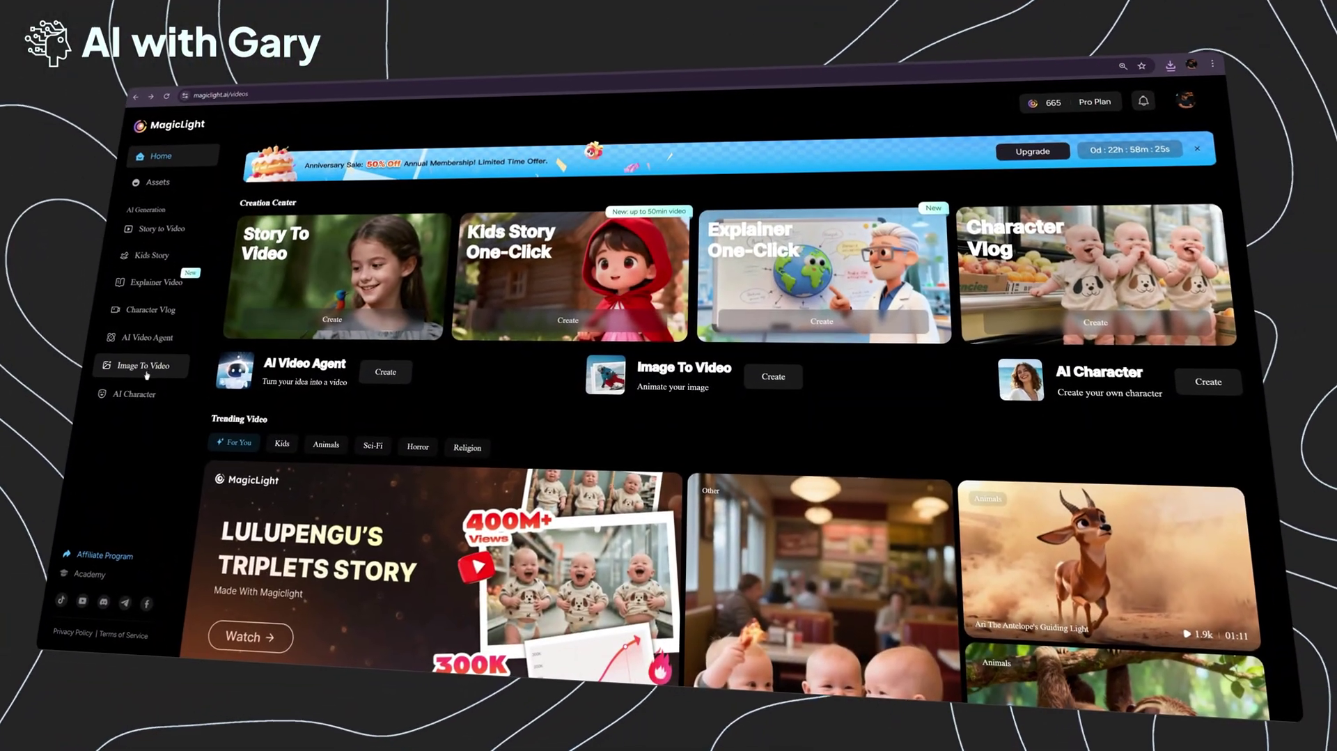
Step: Open Image To Video and pick the two Roman soldiers cartoon as the source image
{"action": "left_click", "coordinate": [143, 366]}
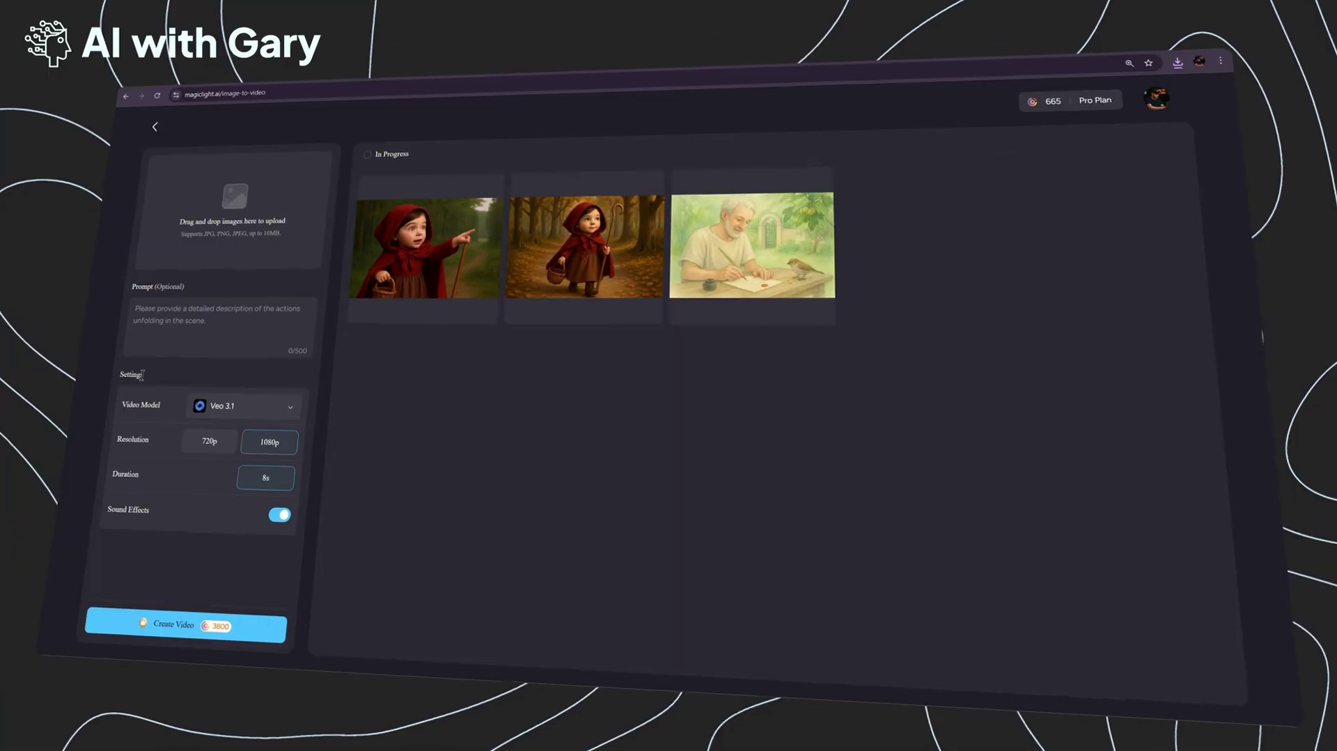
{"action": "left_click", "coordinate": [257, 211]}
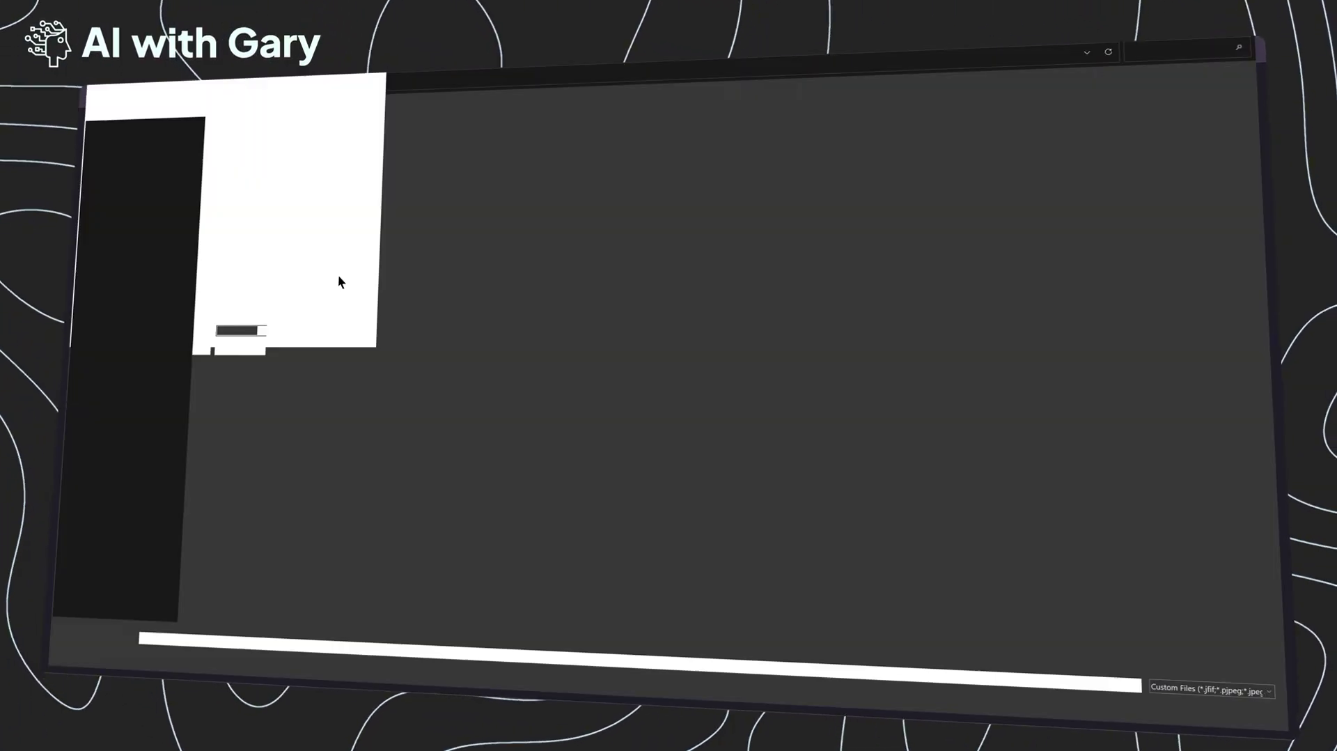
{"action": "double_click", "coordinate": [337, 281]}
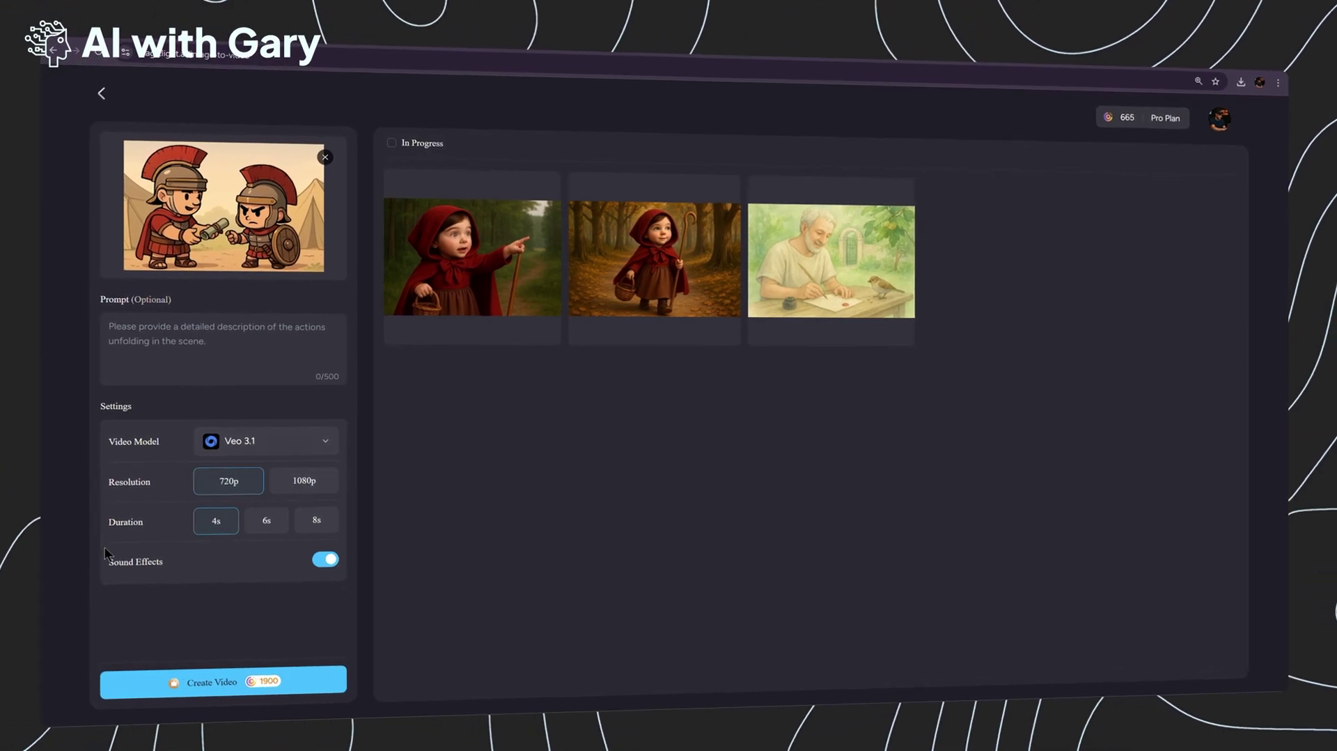
Step: Preview the first and autumn Red Riding Hood clips, then play the old man and sparrow clip
{"action": "left_click", "coordinate": [442, 263]}
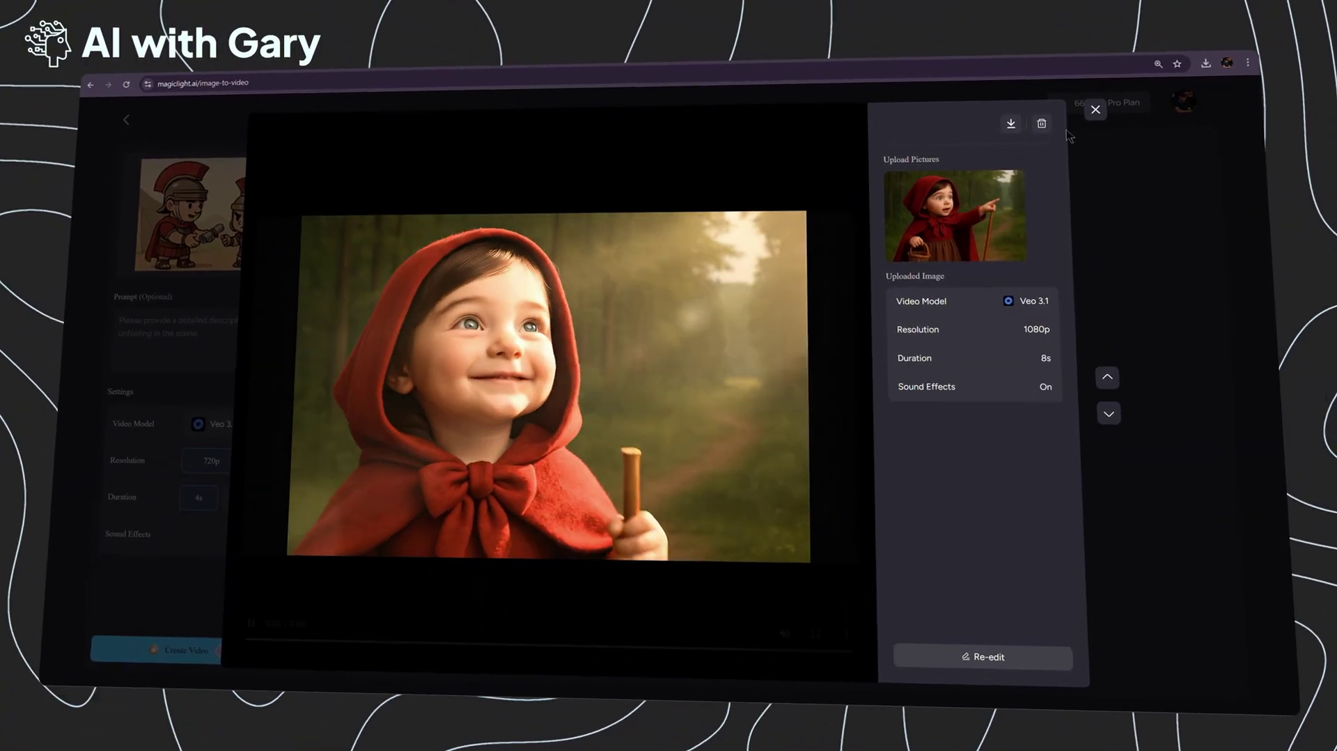
{"action": "left_click", "coordinate": [1097, 106]}
{"action": "left_click", "coordinate": [599, 265]}
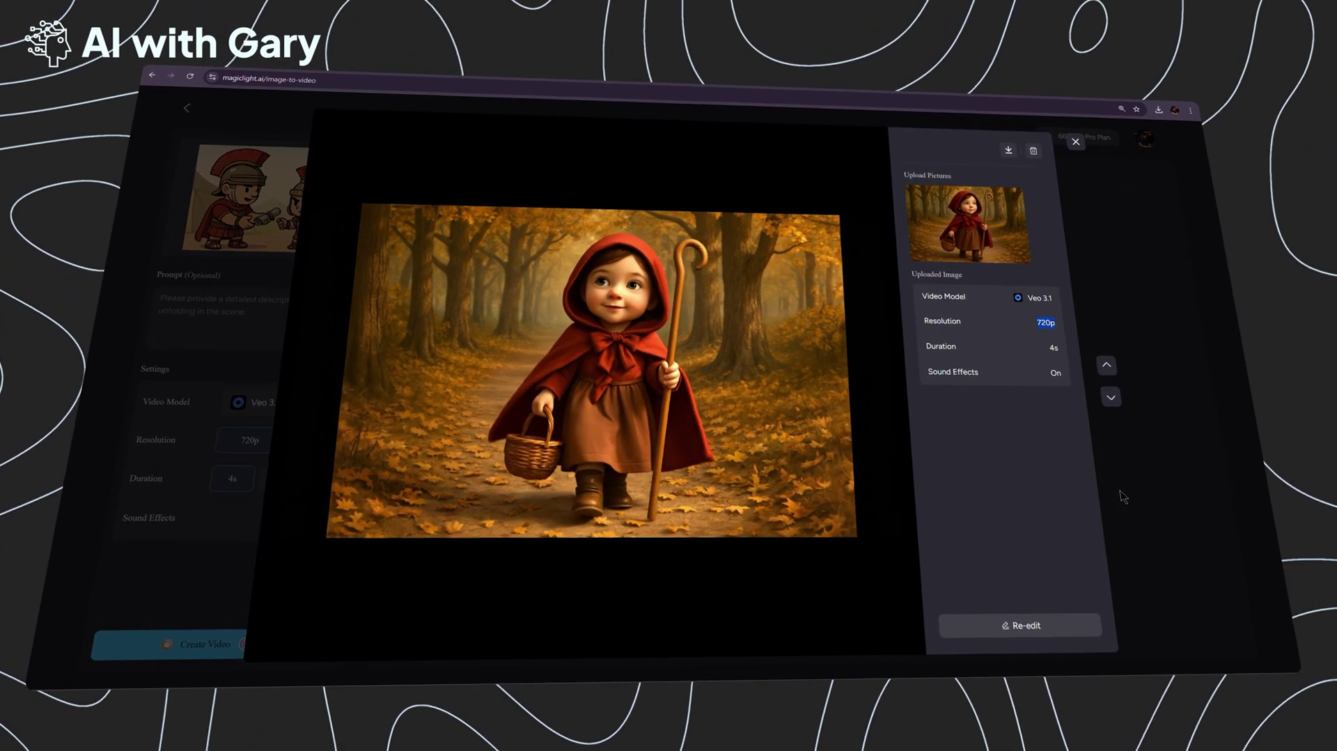
{"action": "left_click", "coordinate": [1079, 137]}
{"action": "left_click", "coordinate": [883, 262]}
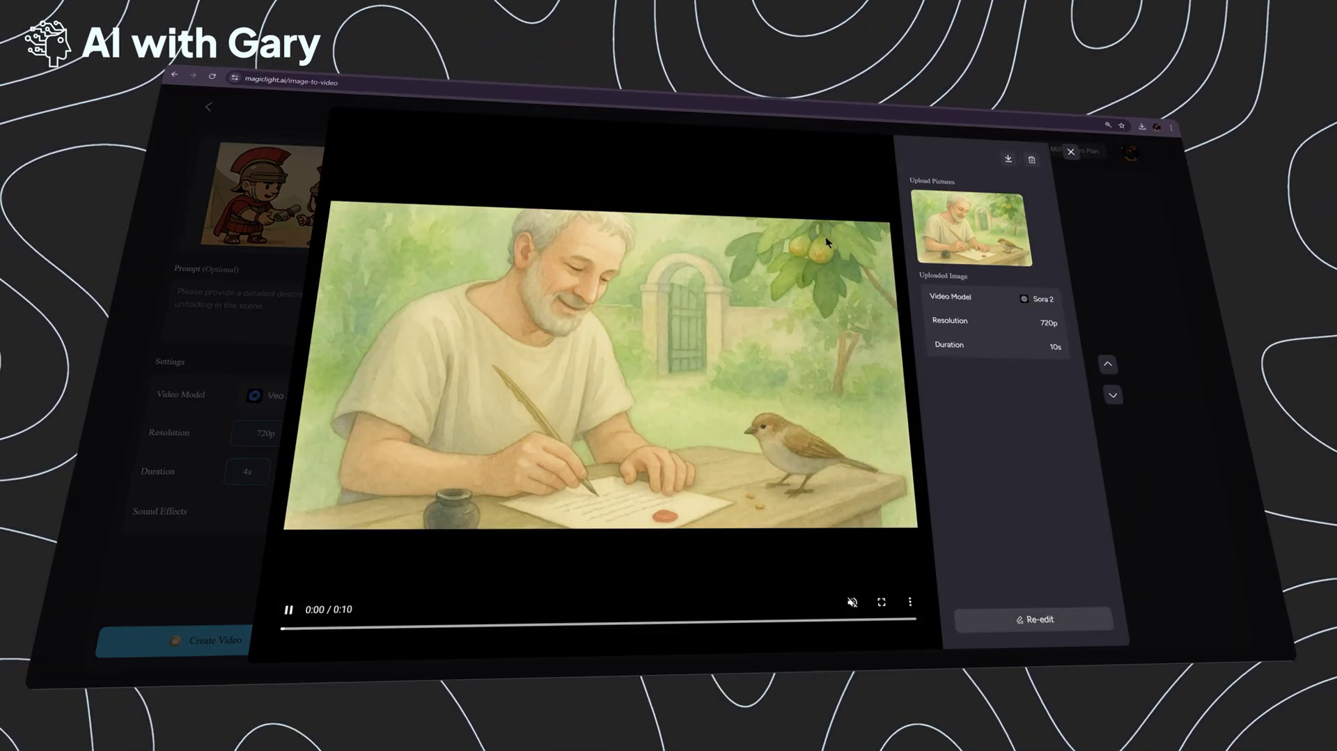